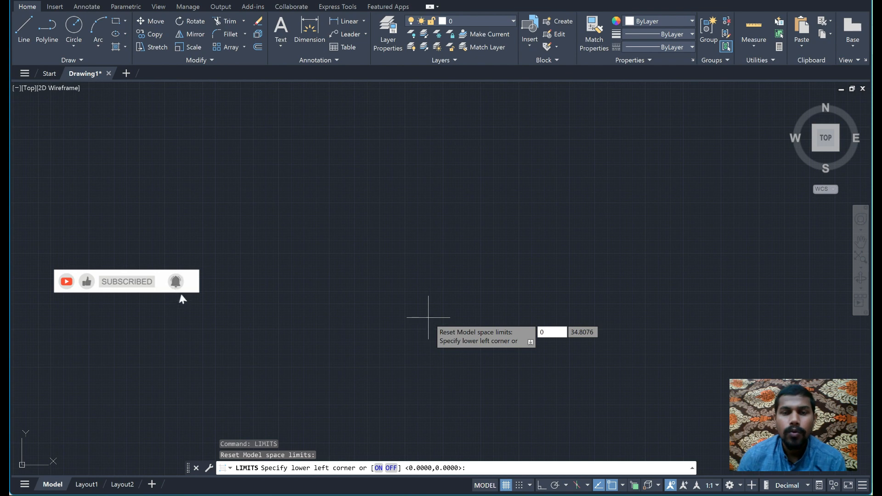
Step: Set the model space limits with the lower left corner at 0,0 and the upper right corner at 200,200
type(",0")
key("Return")
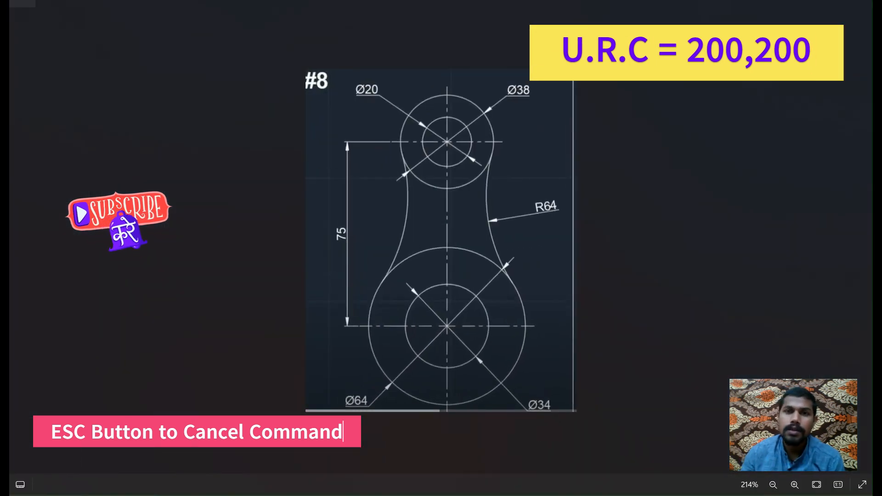
left_click(536, 495)
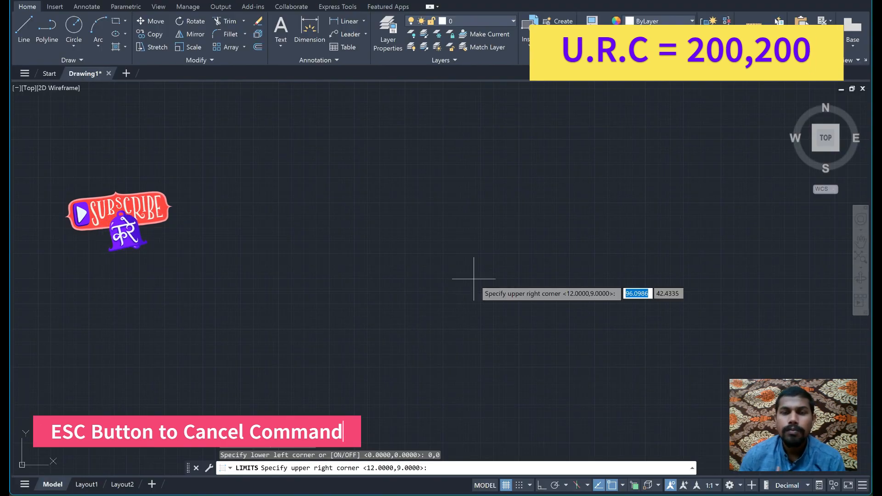
type("2")
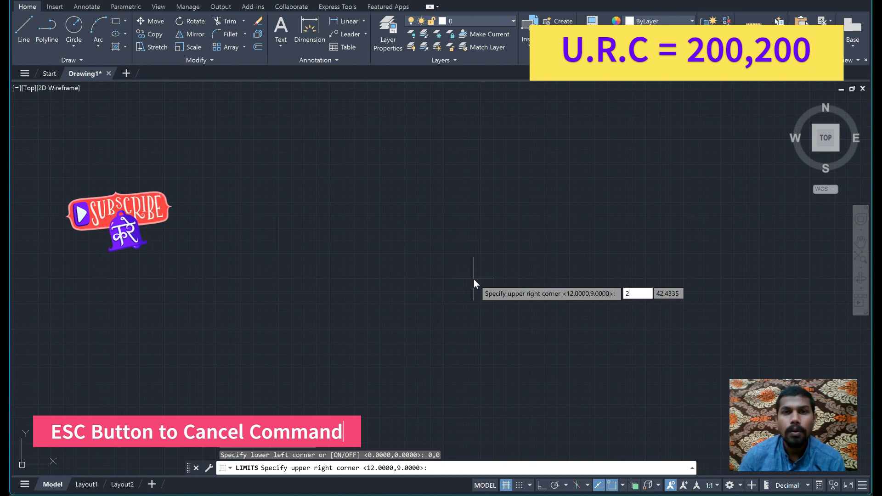
type("00,2")
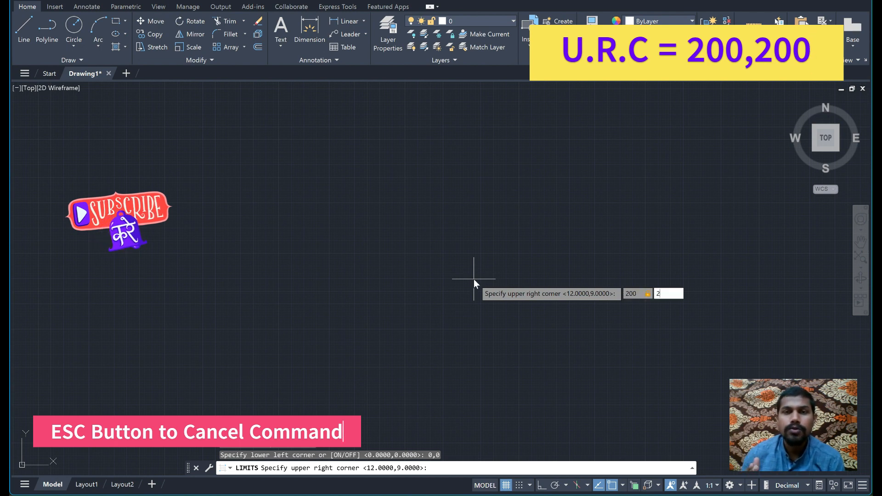
key("Return")
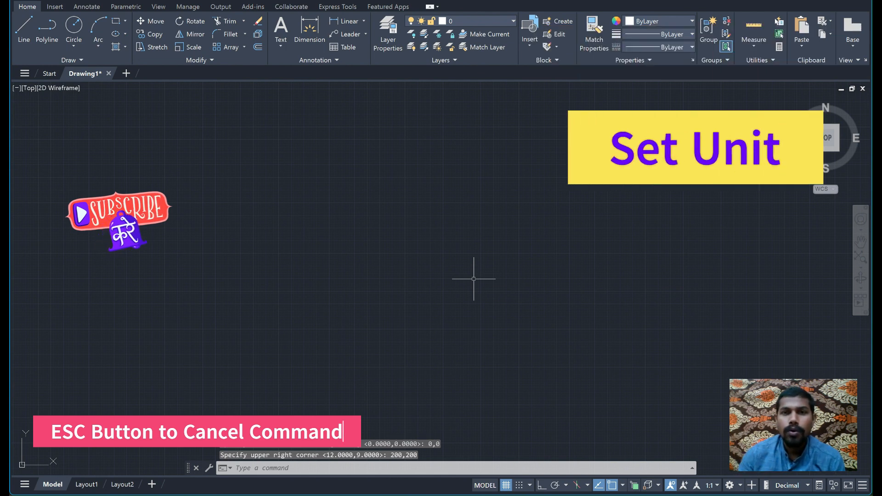
Step: Configure the drawing units with a length precision of 0.000 and an insertion scale in millimeters
type("un")
key("Return")
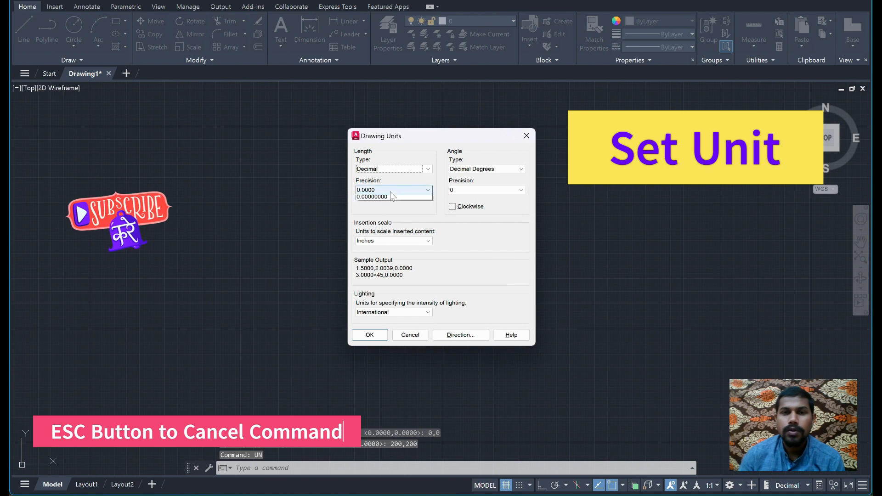
left_click(394, 190)
left_click(391, 219)
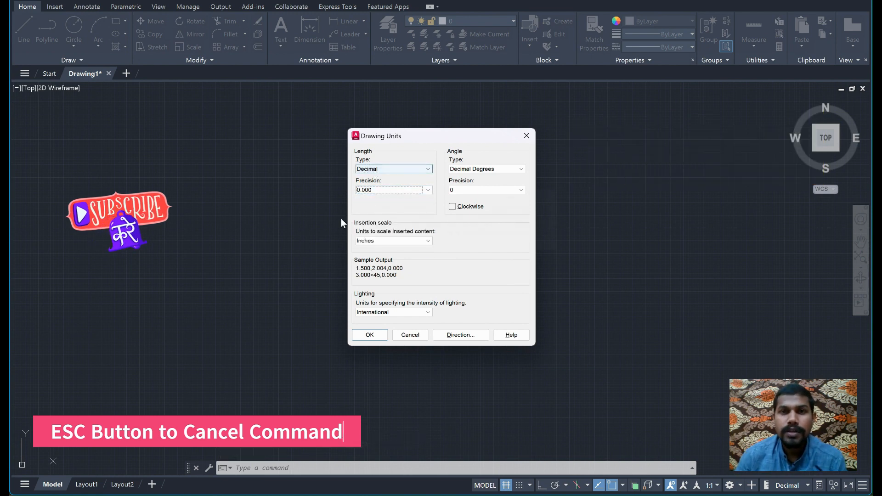
left_click(378, 241)
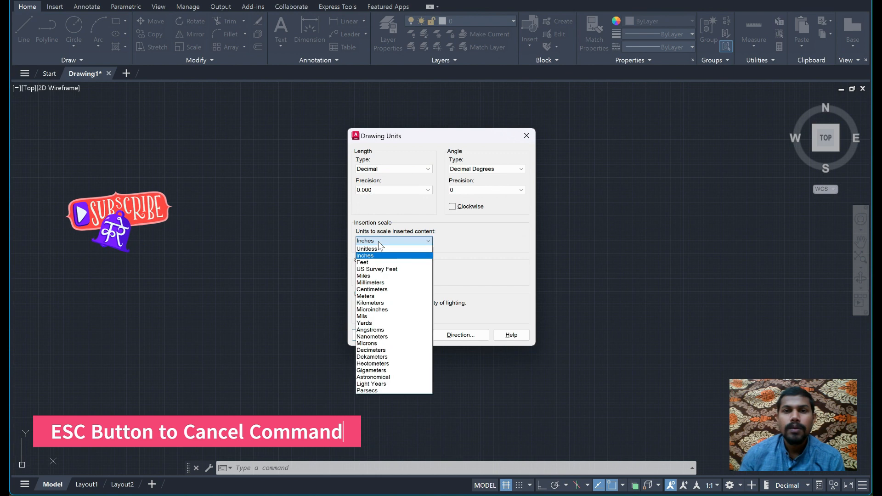
left_click(382, 283)
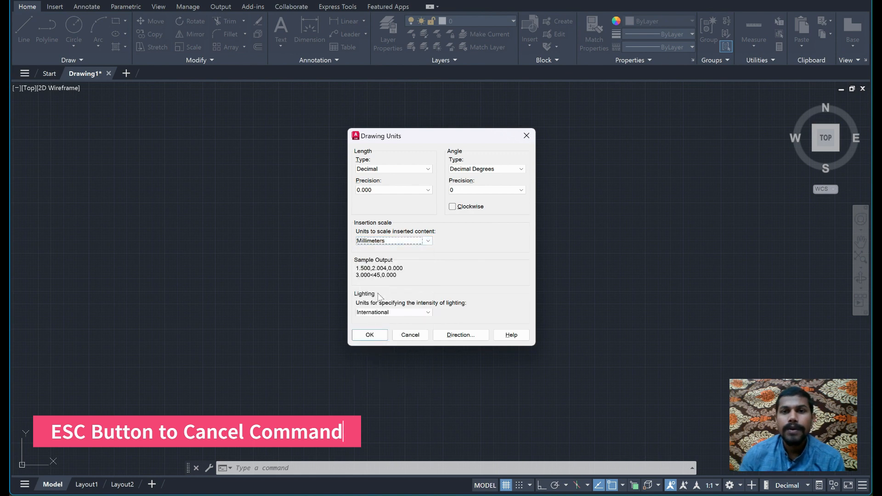
left_click(369, 334)
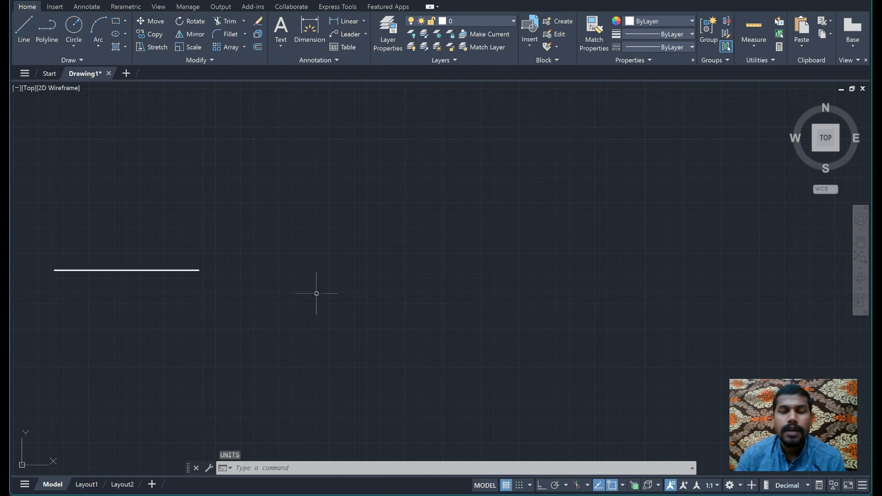
Step: Zoom to show all of the drawing limits and pan the empty drawing area
type("z")
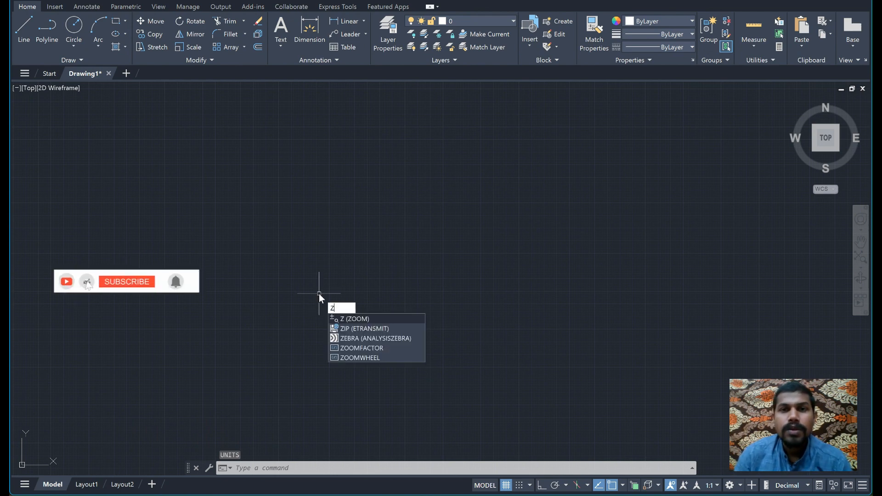
key("Return")
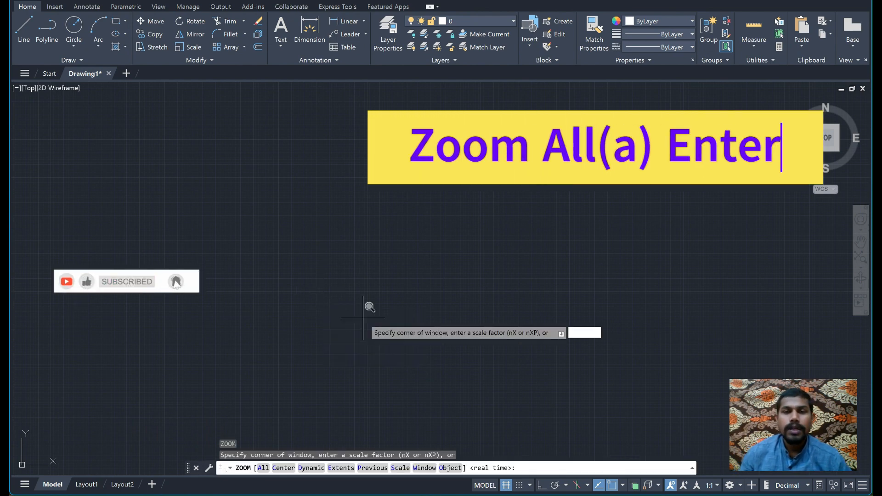
type("a")
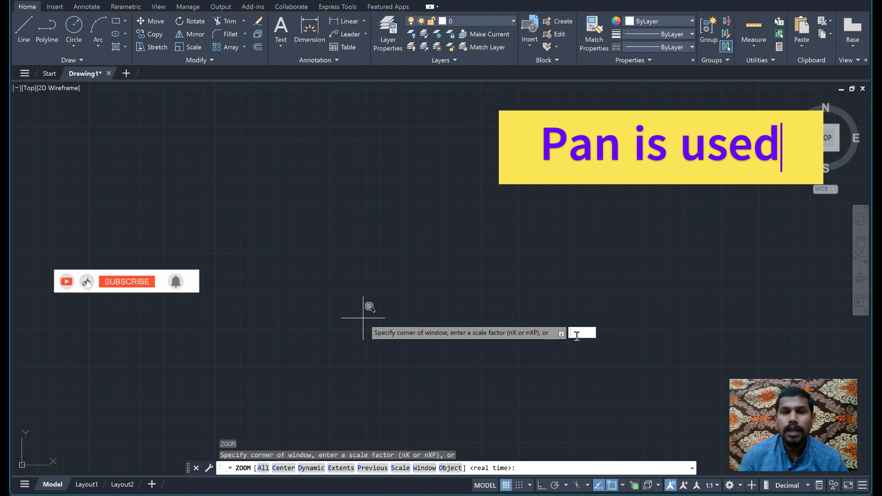
key("Return")
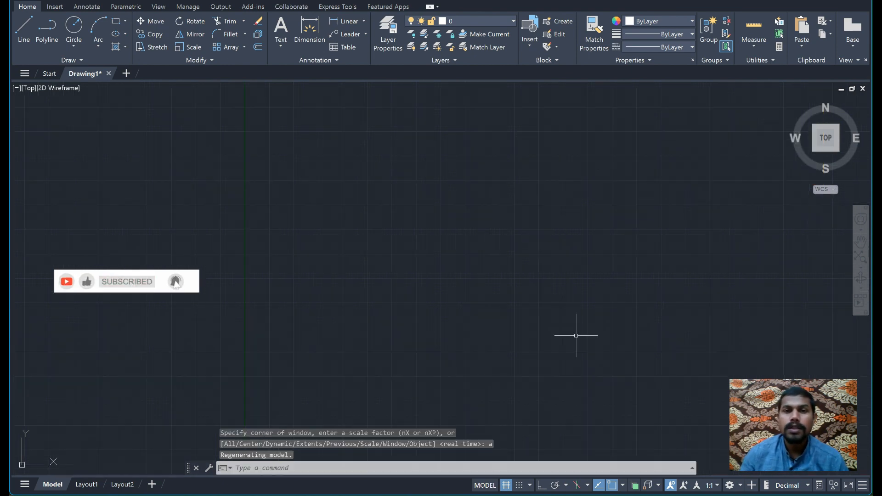
left_click(861, 244)
mouse_move(622, 302)
left_mouse_down()
mouse_move(408, 270)
mouse_move(394, 272)
mouse_move(400, 284)
left_mouse_up()
key("Escape")
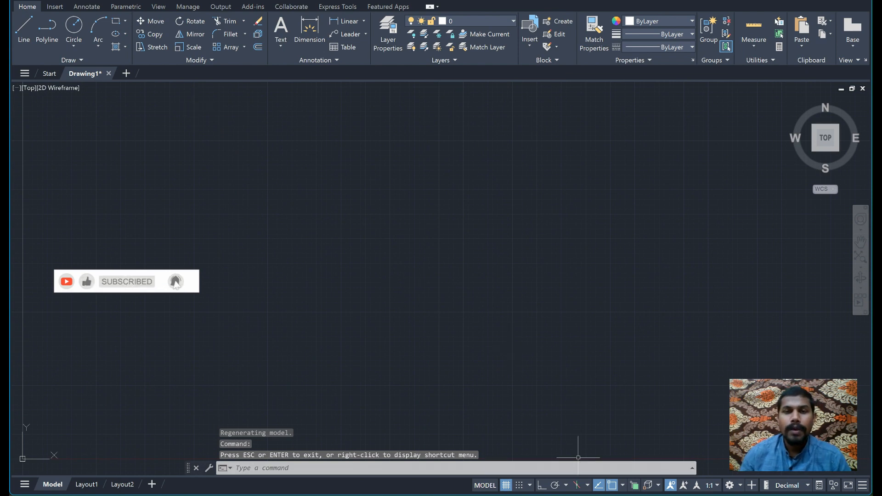
Step: Check the reference image and draw a 64 mm diameter circle in the middle of the drawing area for the large end
left_click(582, 495)
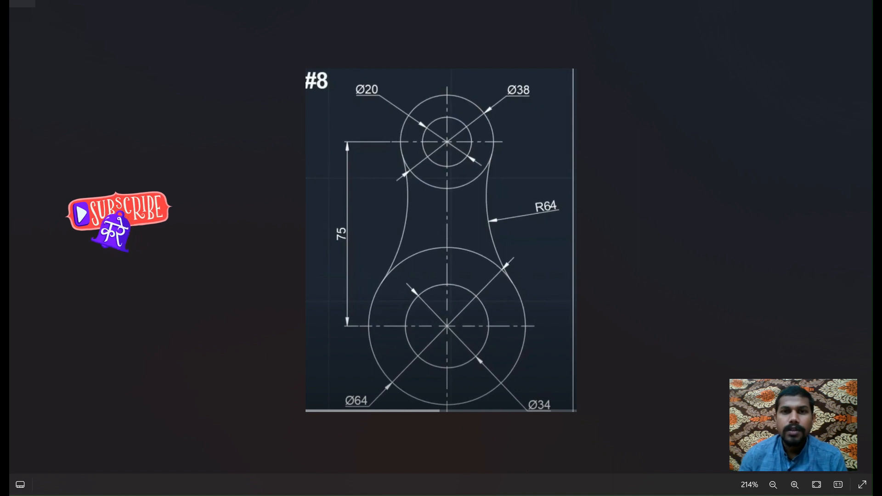
left_click(538, 495)
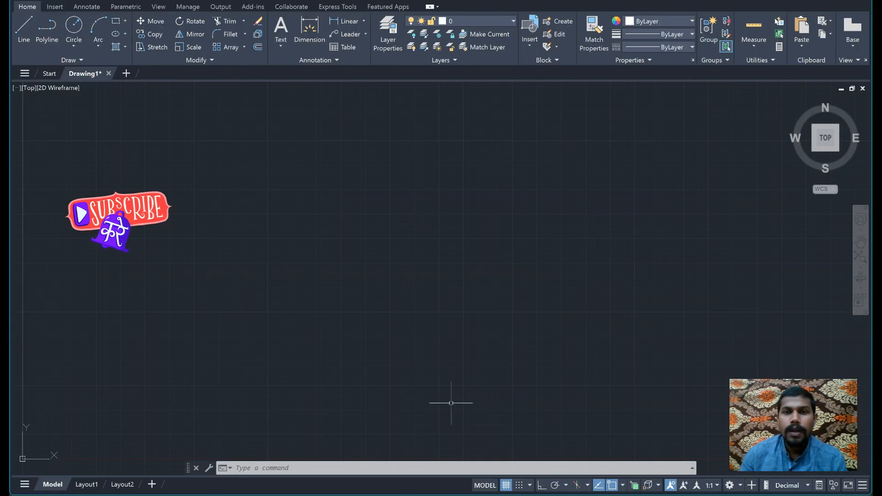
left_click(75, 42)
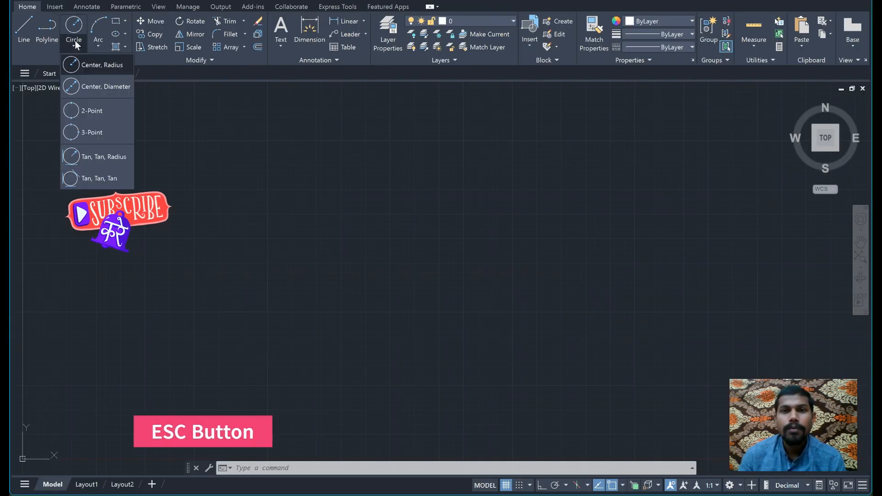
left_click(95, 81)
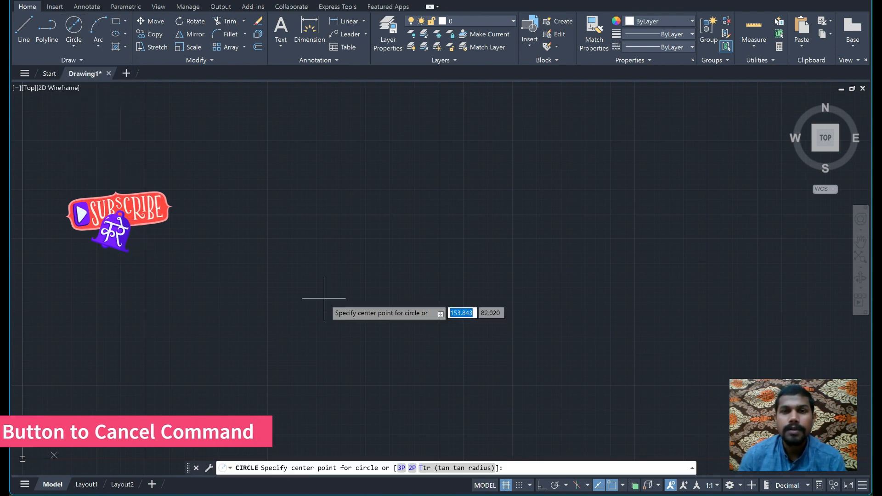
left_click(393, 310)
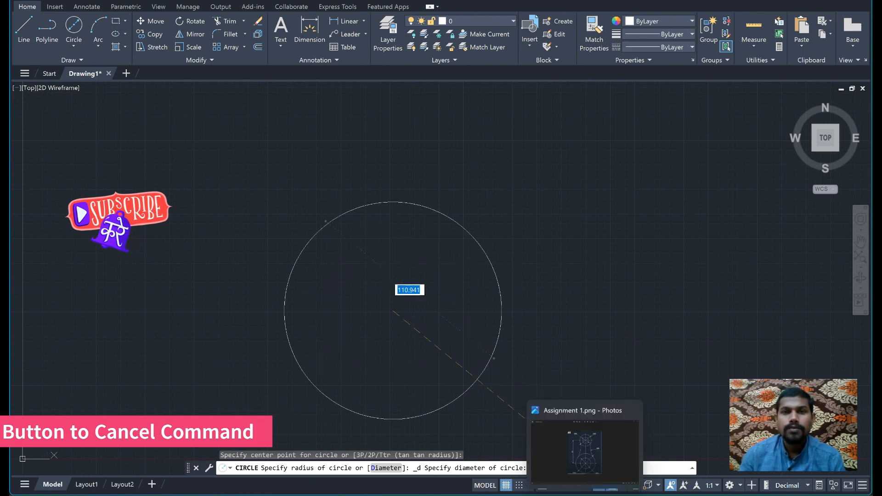
left_click(584, 448)
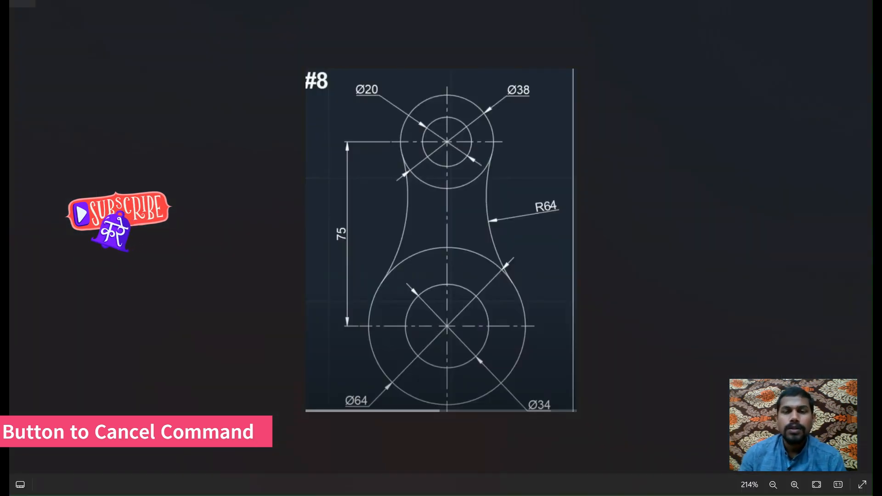
key("alt+Tab")
type("6")
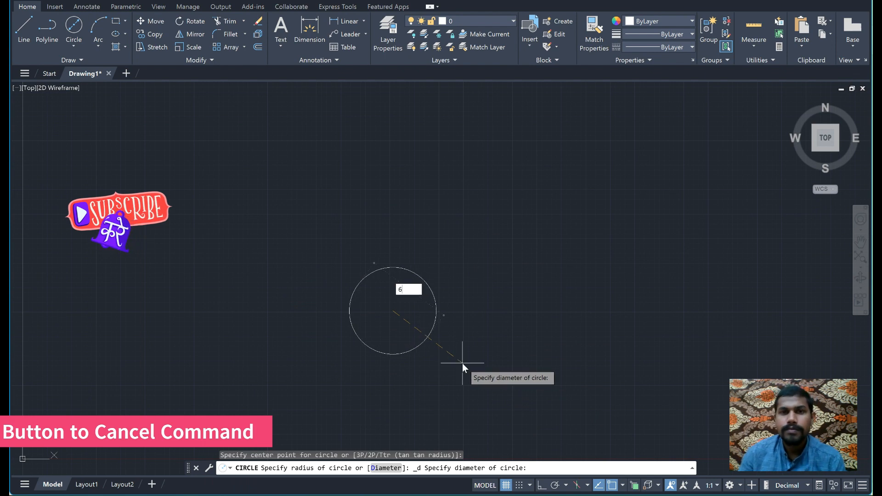
key("Return")
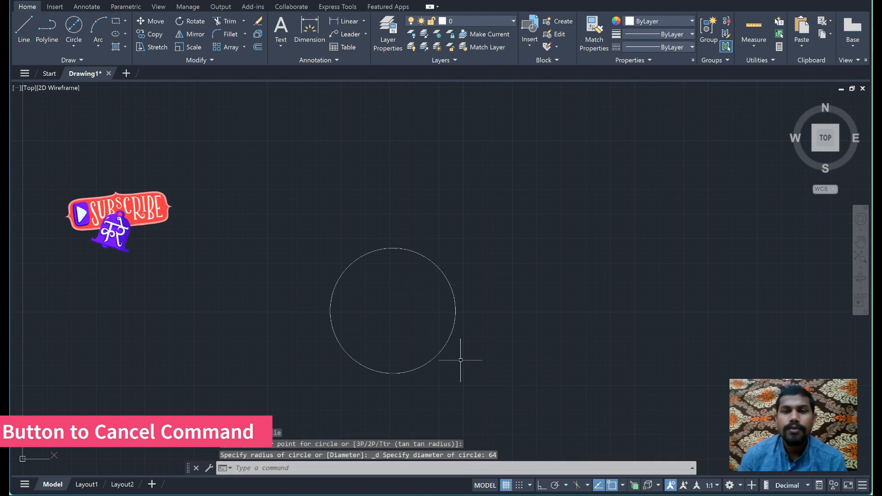
Step: Draw a 34 mm diameter circle concentric with the 64 mm circle, following the reference image
left_click(75, 25)
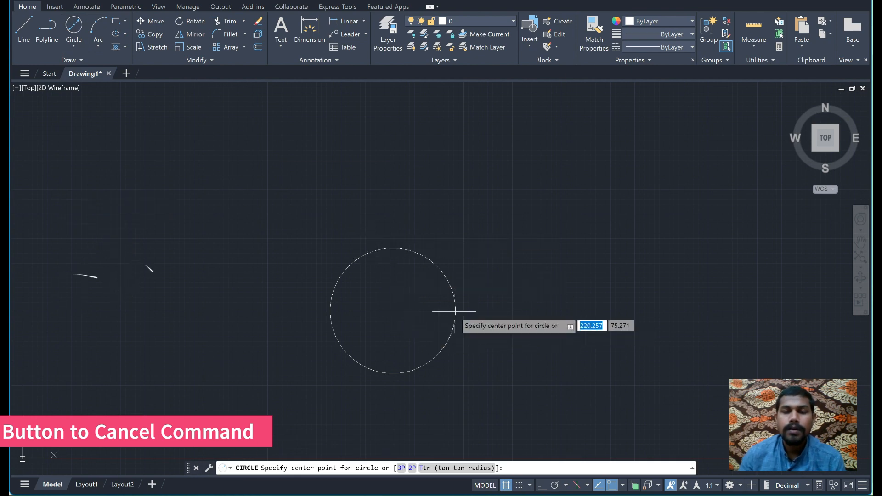
left_click(392, 310)
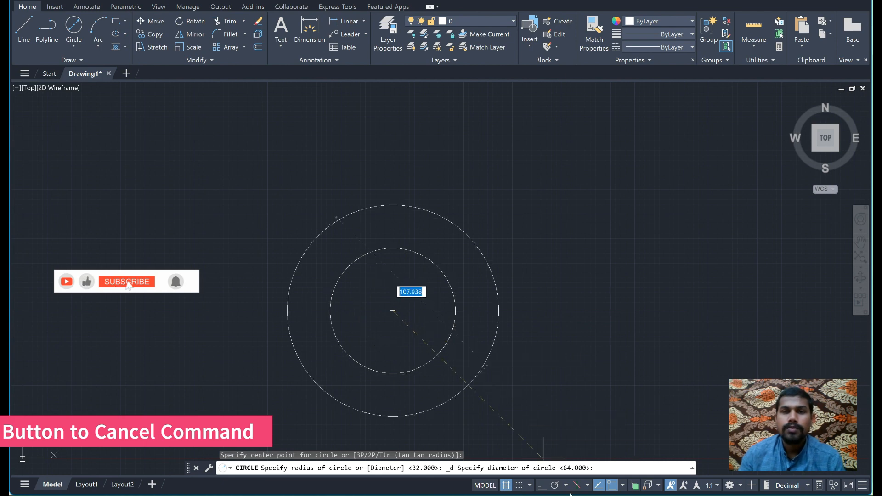
left_click(535, 495)
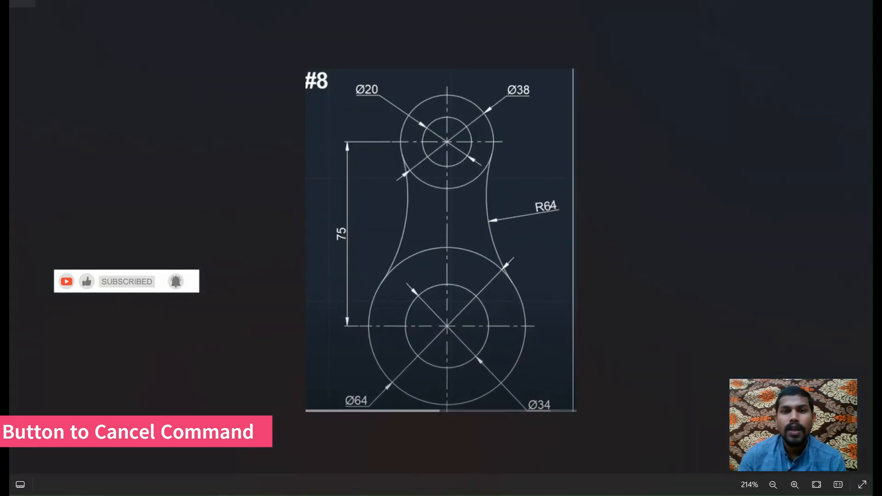
left_click(535, 495)
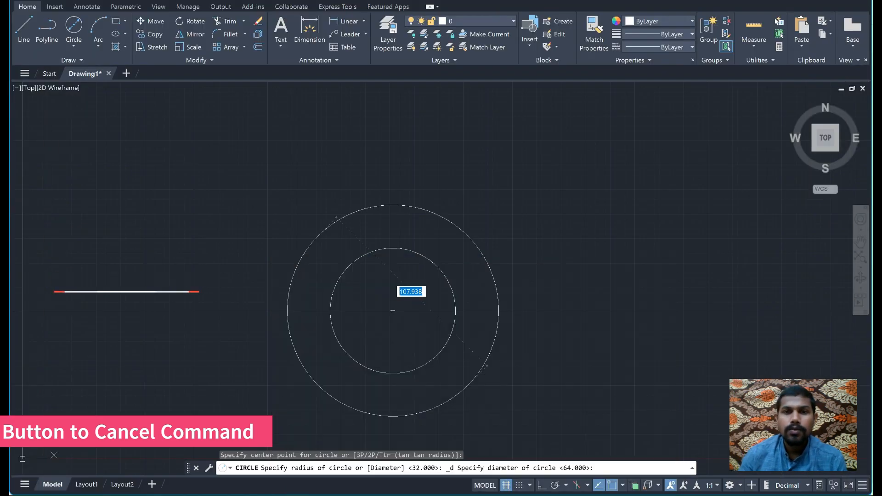
type("34")
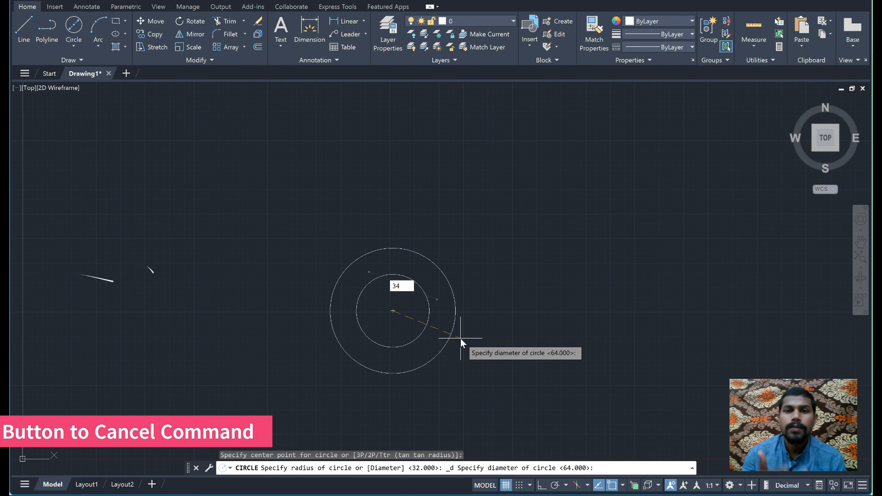
key("Return")
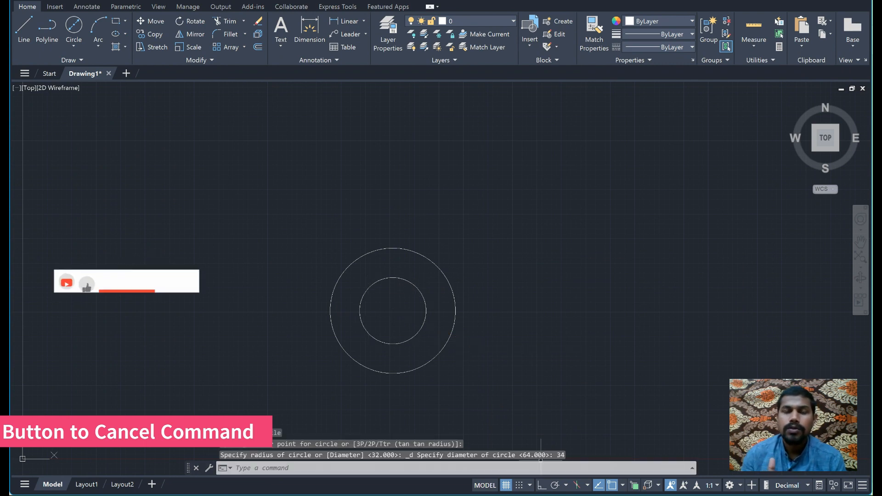
Step: Check the reference image and draw a 38 mm diameter circle centred 75 mm directly above the centre of the large circles
left_click(535, 495)
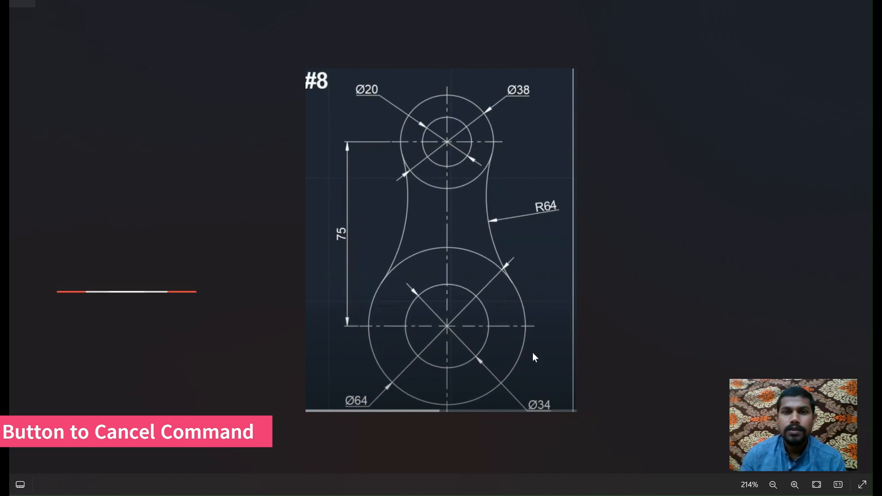
left_click(536, 495)
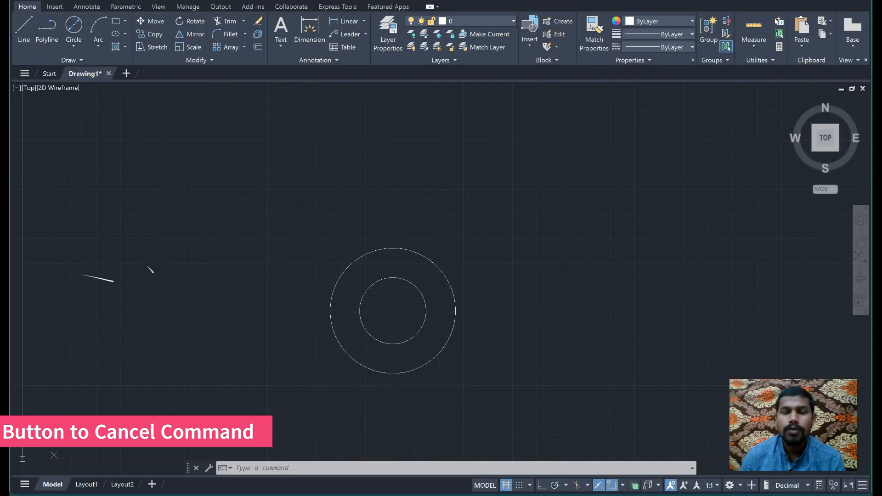
left_click(71, 27)
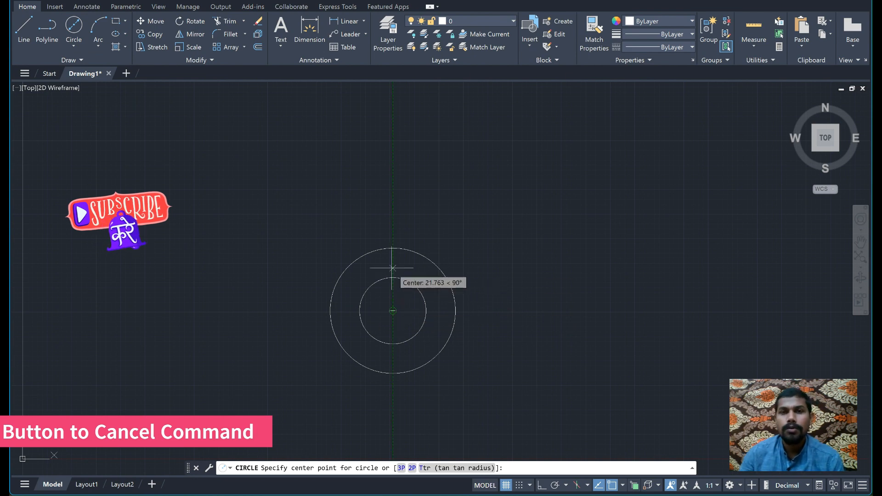
type("75")
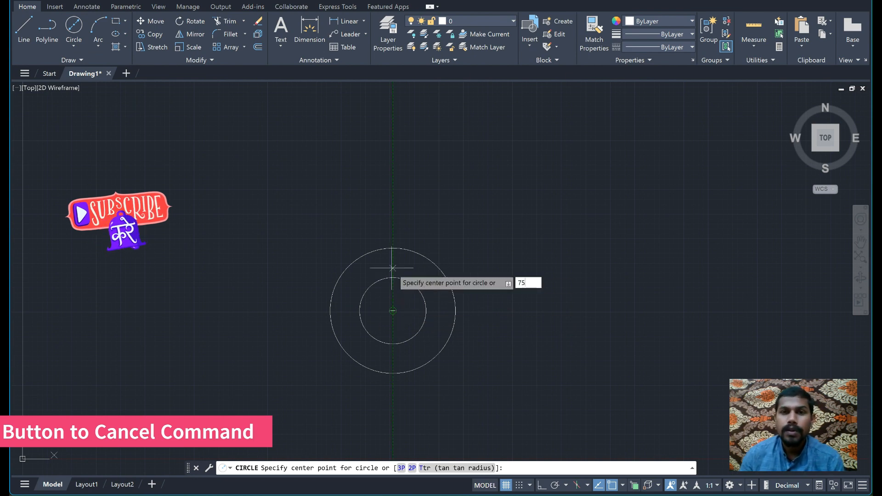
key("Return")
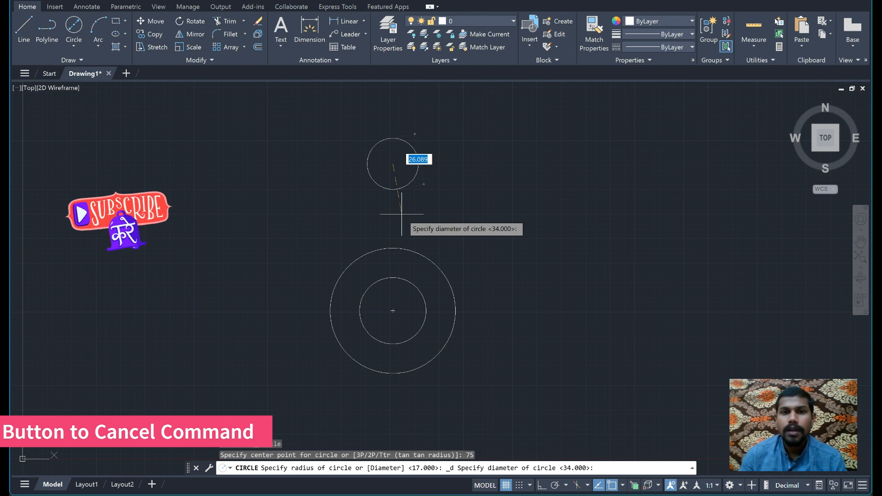
left_click(603, 494)
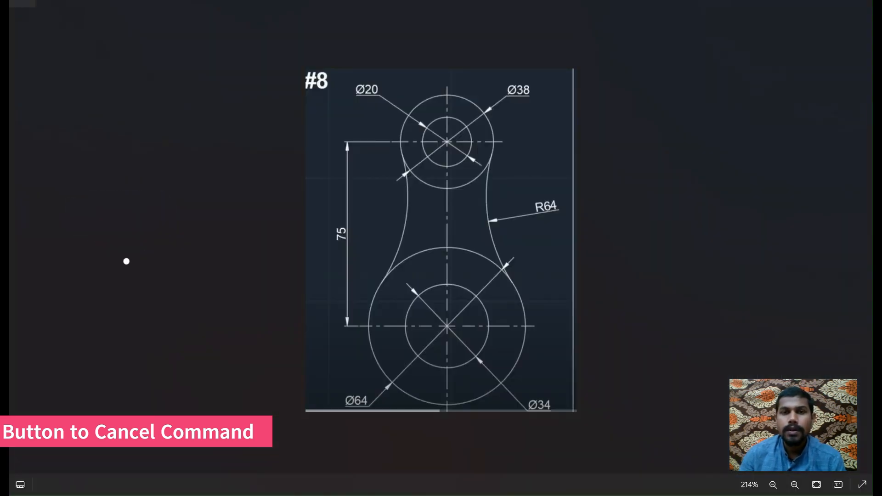
key("alt+Tab")
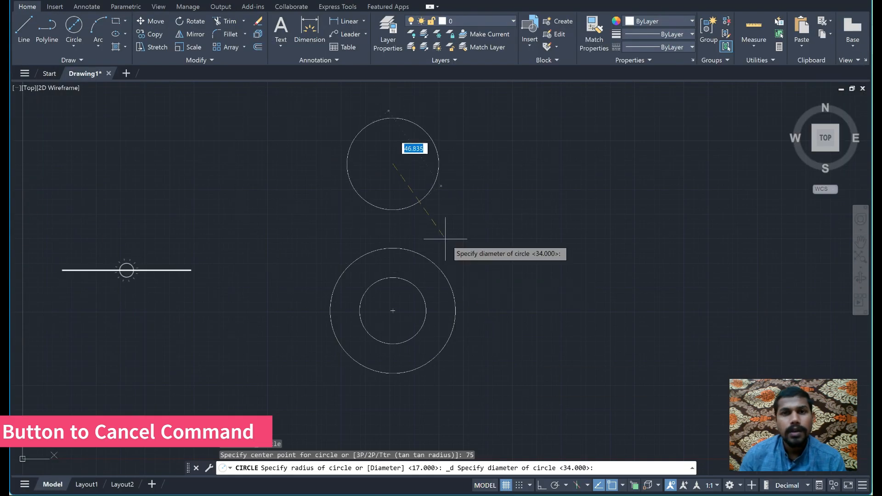
type("38")
key("Return")
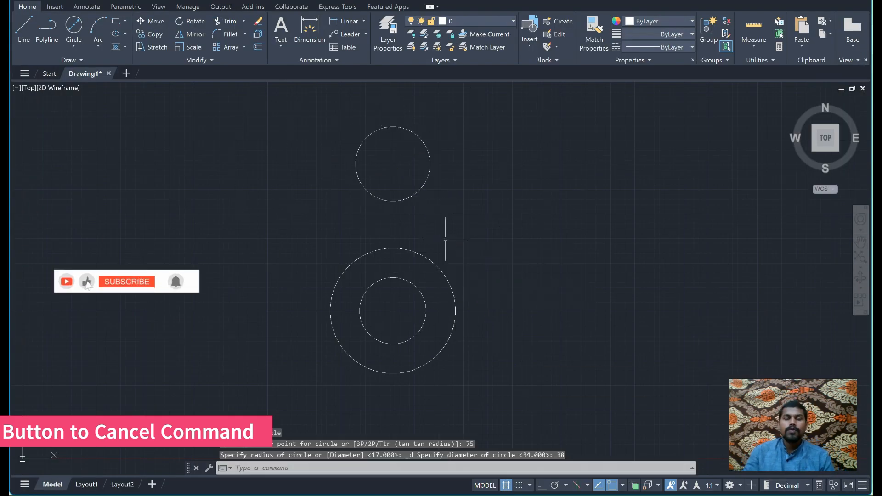
Step: Draw a 20 mm diameter circle concentric with the 38 mm circle
left_click(74, 36)
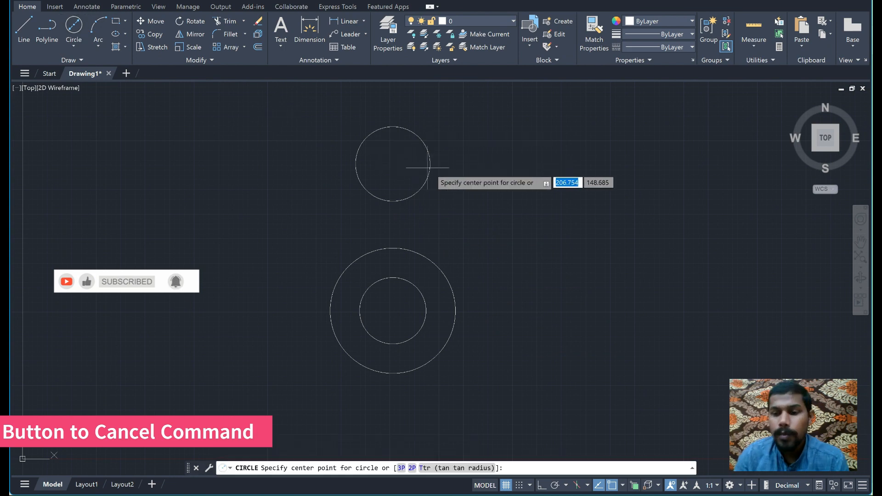
left_click(393, 164)
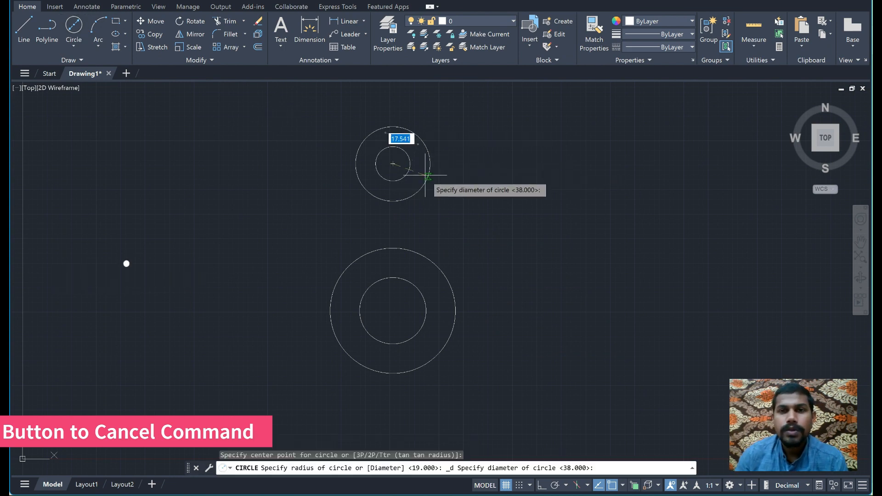
type("20")
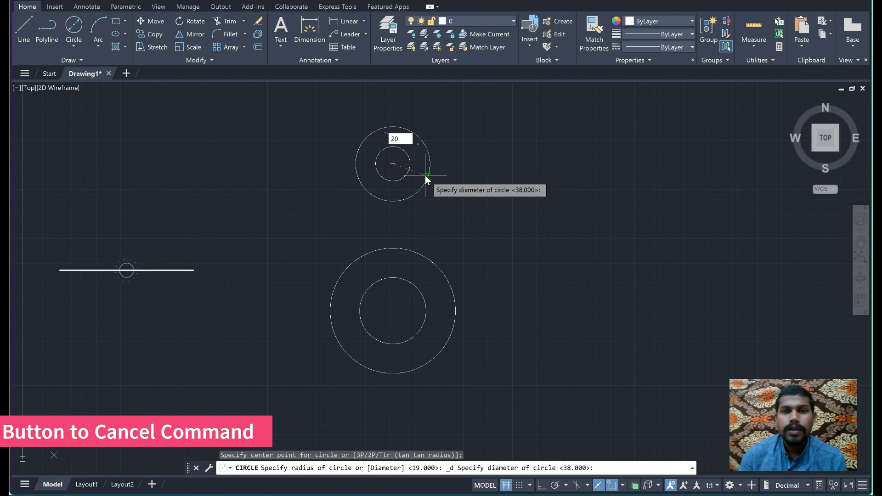
key("Return")
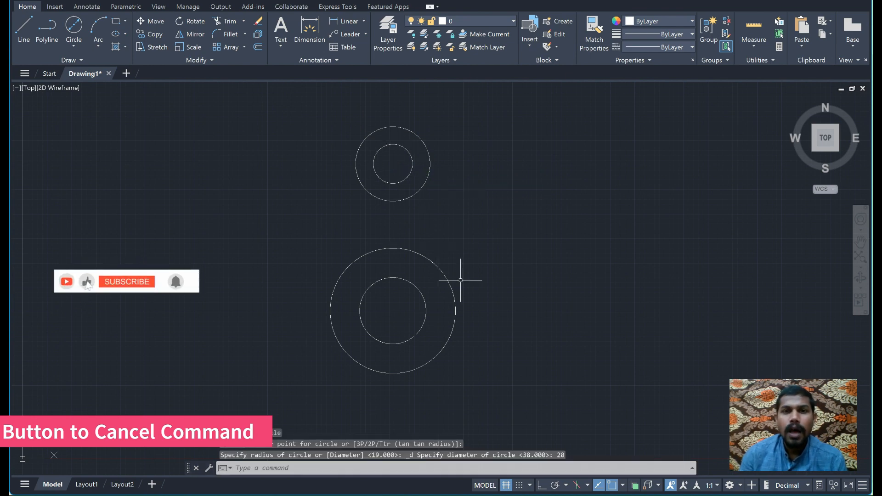
Step: Join the right sides of the 64 mm and 38 mm circles with a 64 mm radius fillet, following the reference image
left_click(584, 495)
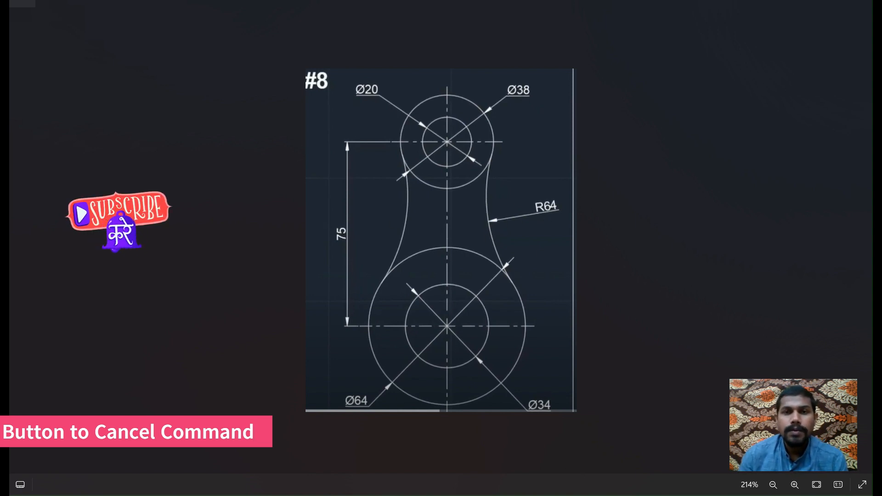
left_click(536, 495)
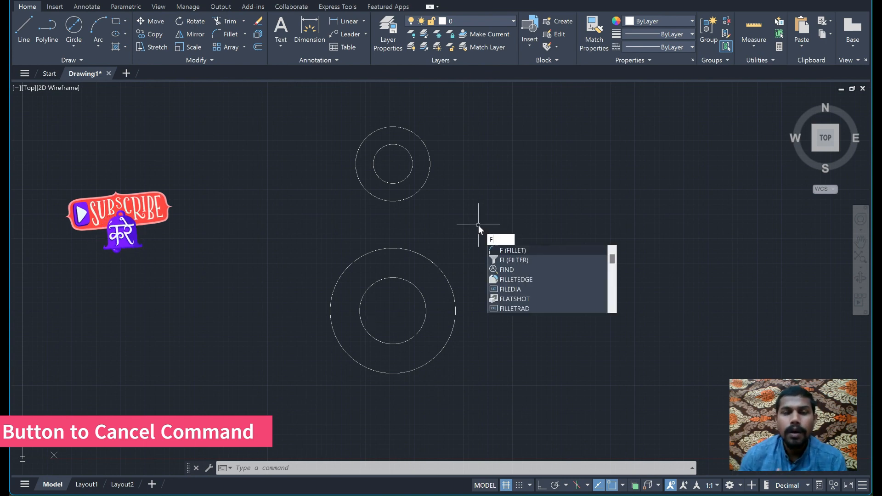
left_click(535, 253)
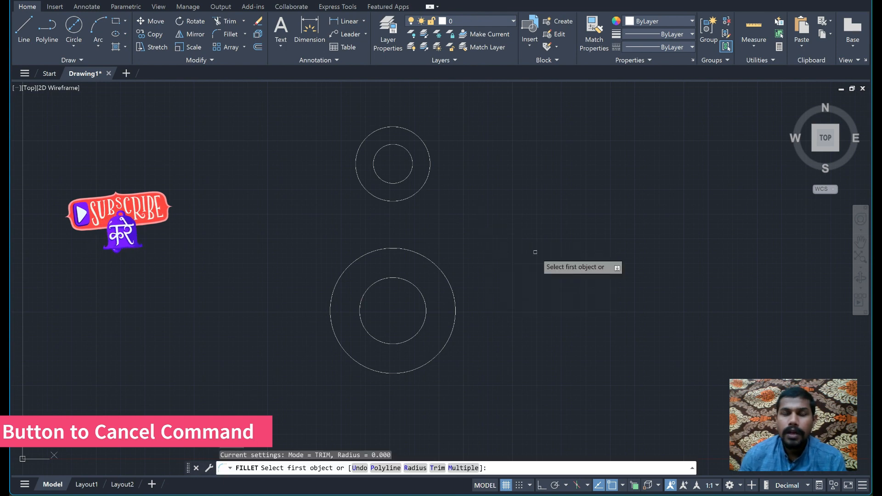
left_click(446, 277)
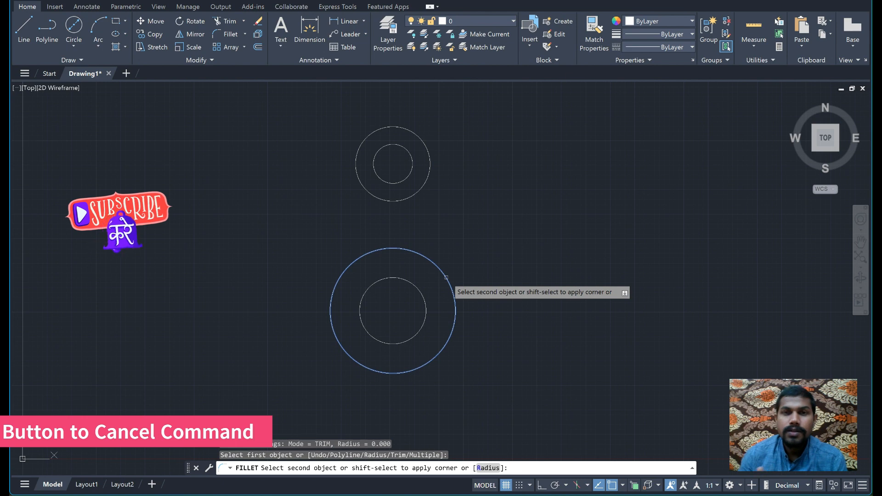
left_click(487, 468)
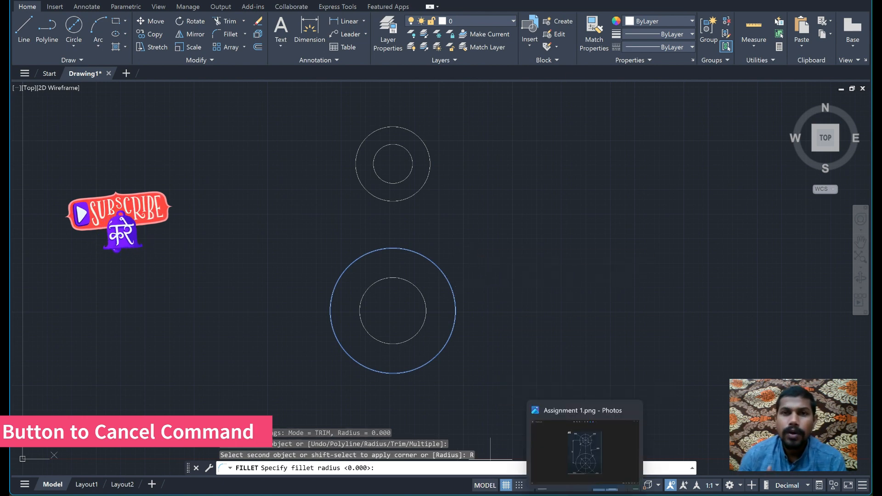
left_click(590, 453)
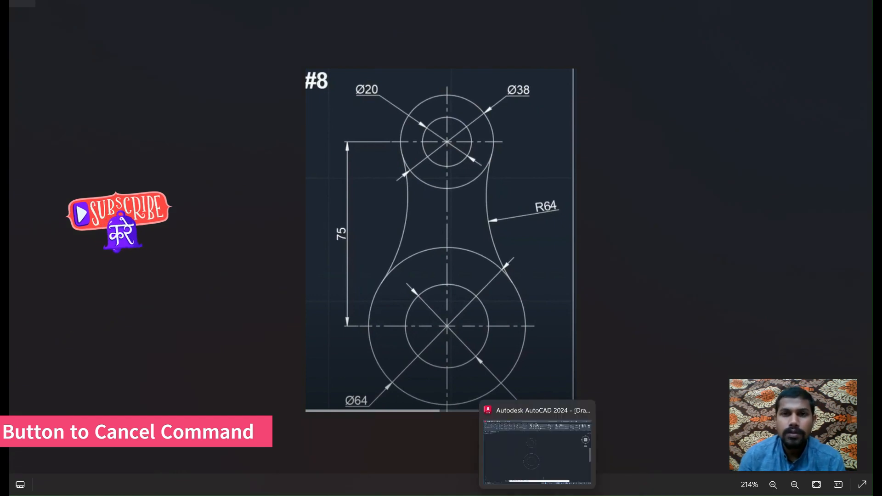
left_click(538, 447)
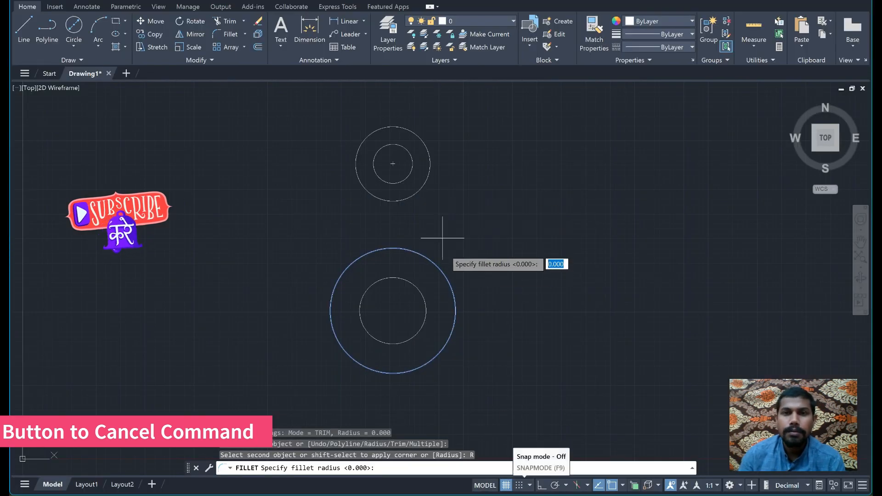
type("64")
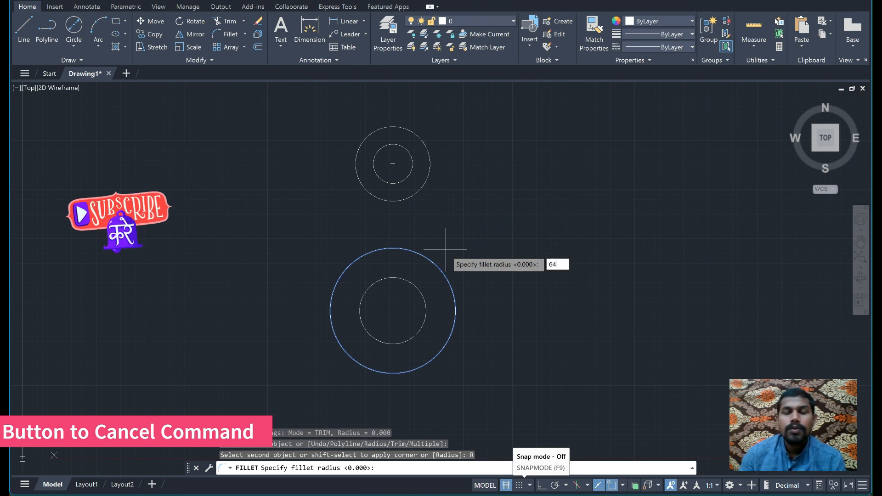
key("Return")
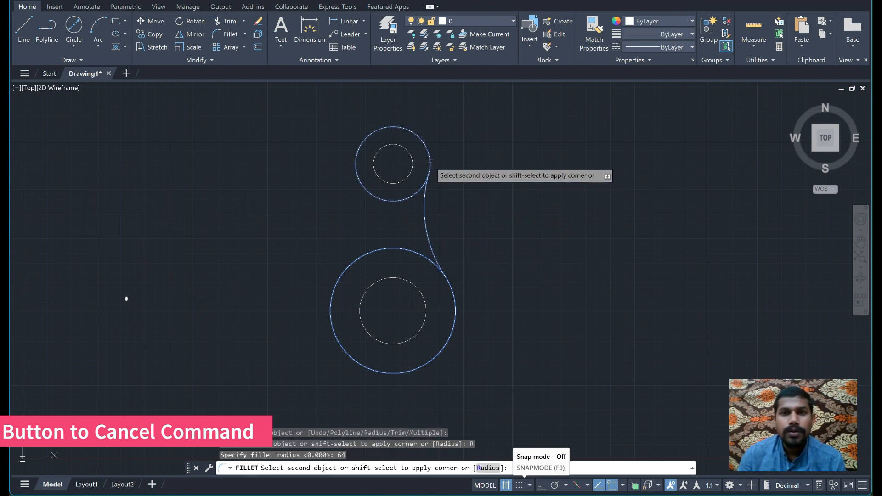
key("Escape")
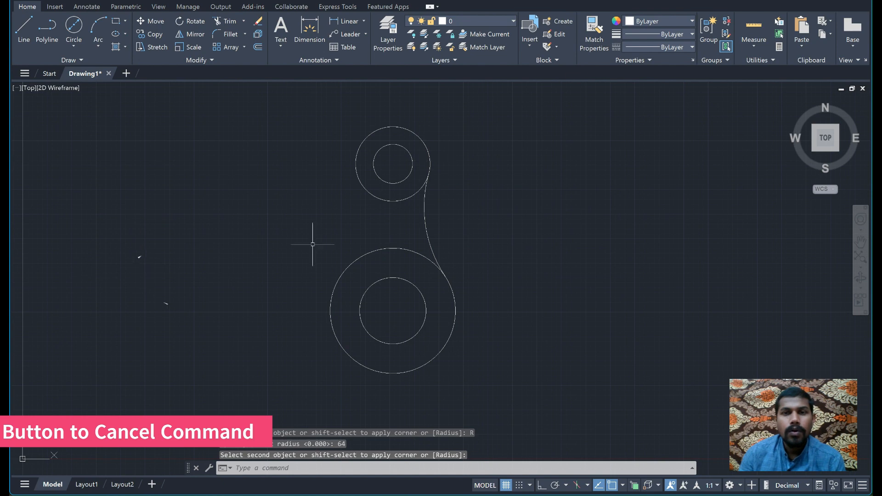
Step: Join the left sides of the 64 mm and 38 mm circles with a 64 mm radius fillet
type("F")
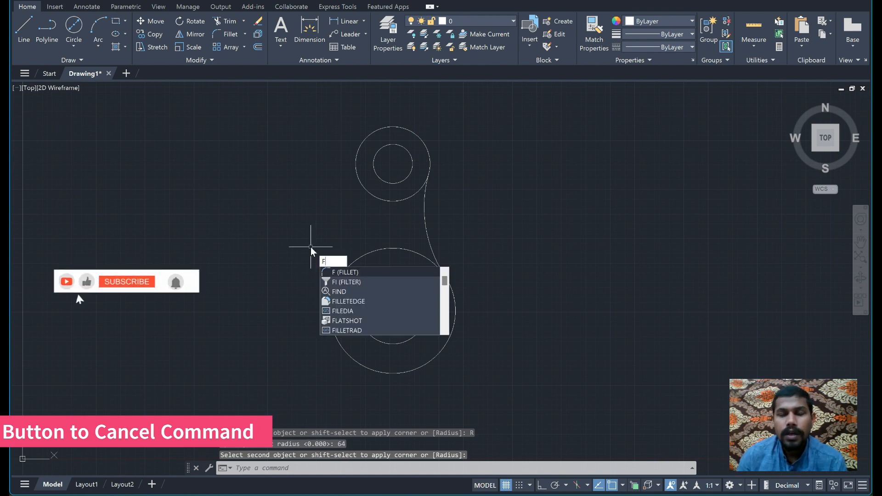
key("Return")
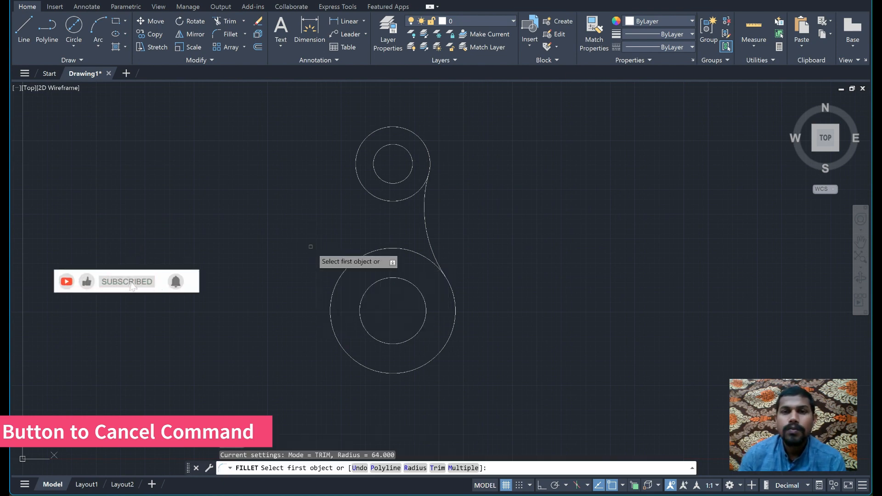
left_click(339, 275)
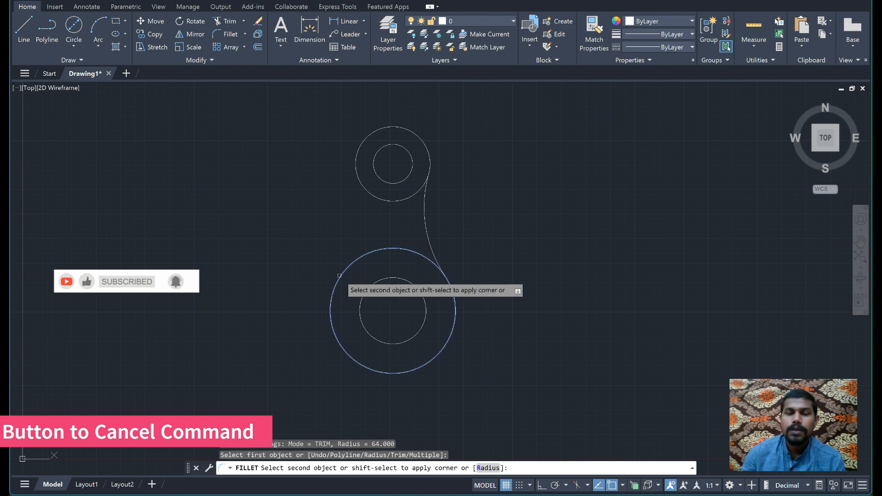
left_click(356, 176)
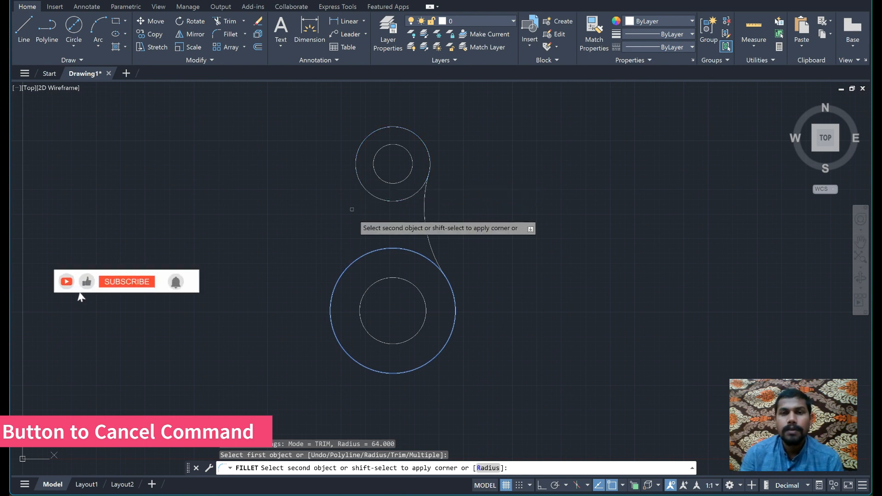
left_click(493, 472)
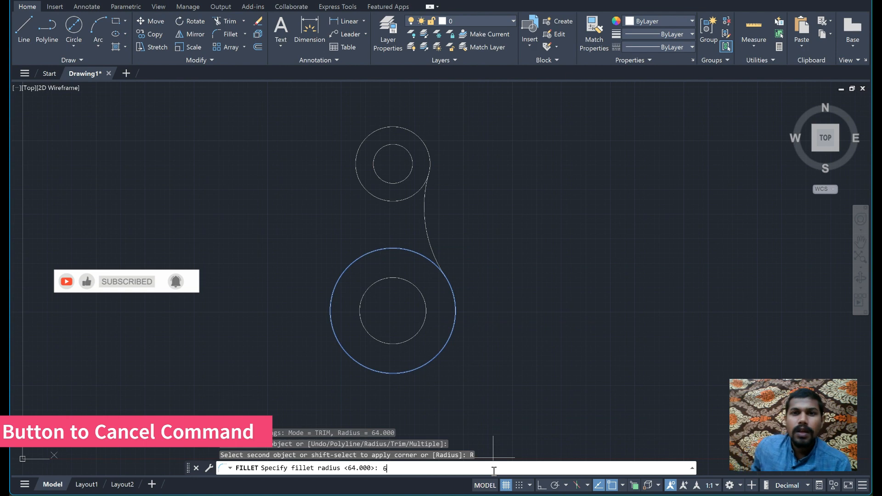
type("64")
key("Return")
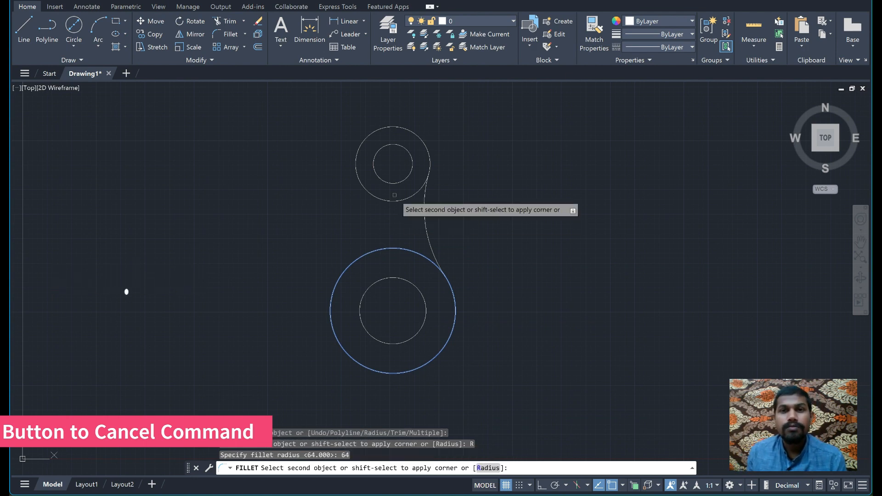
key("Escape")
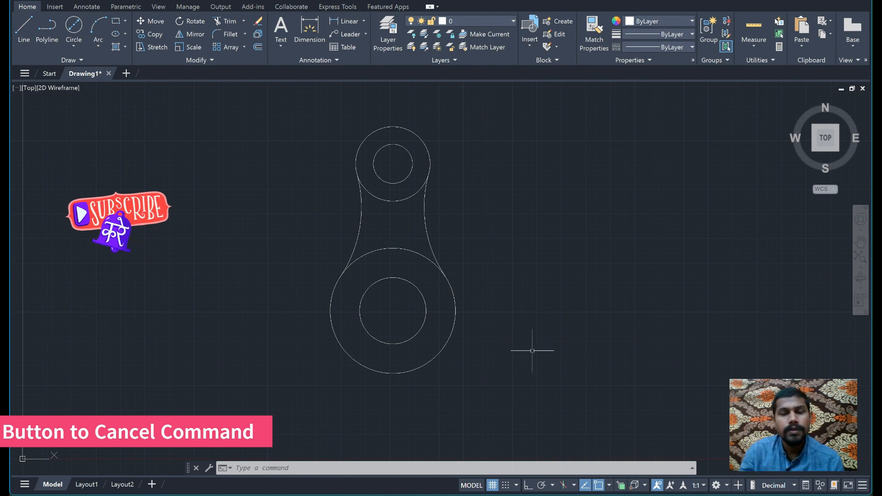
Step: Check the #8 reference image and create a new layer named center
left_click(584, 493)
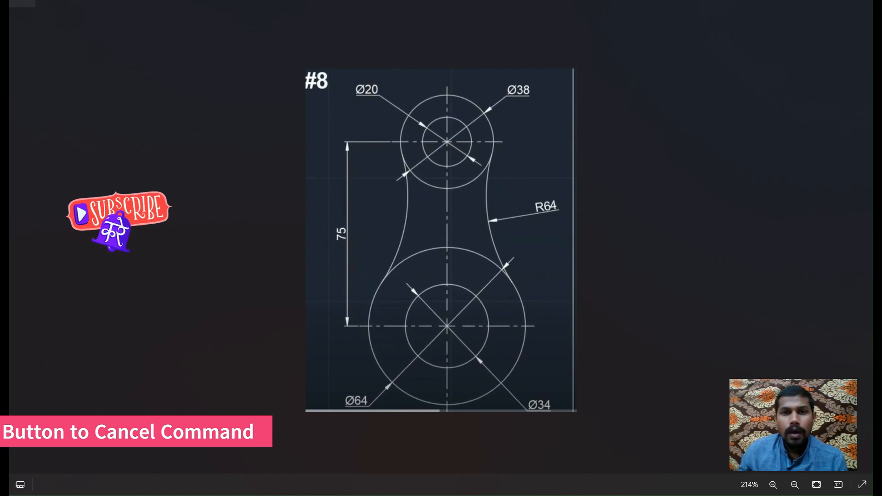
key("alt+Tab")
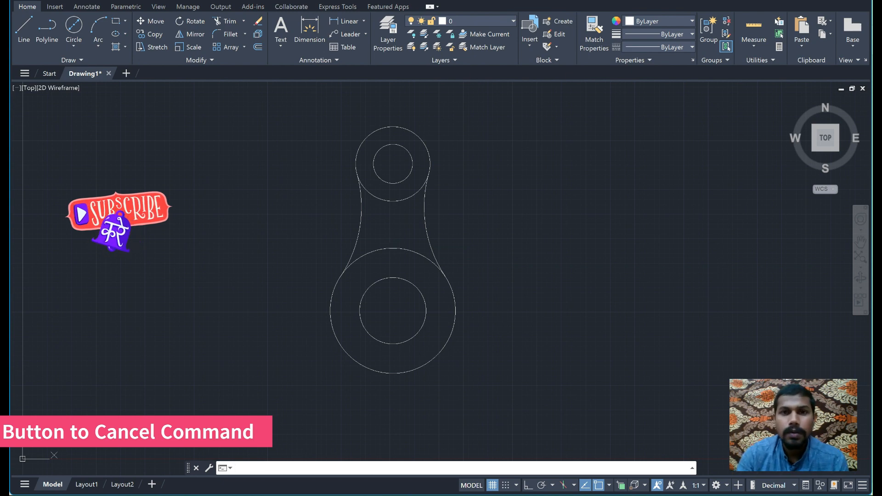
left_click(585, 495)
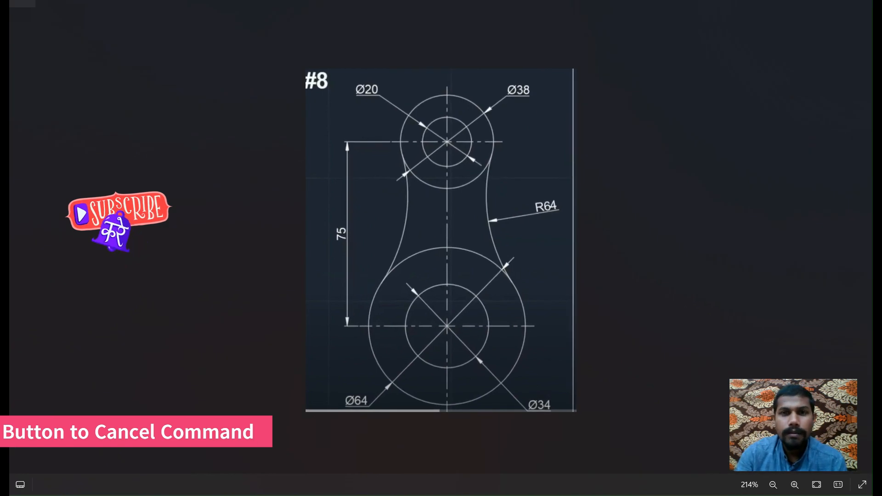
left_click(584, 495)
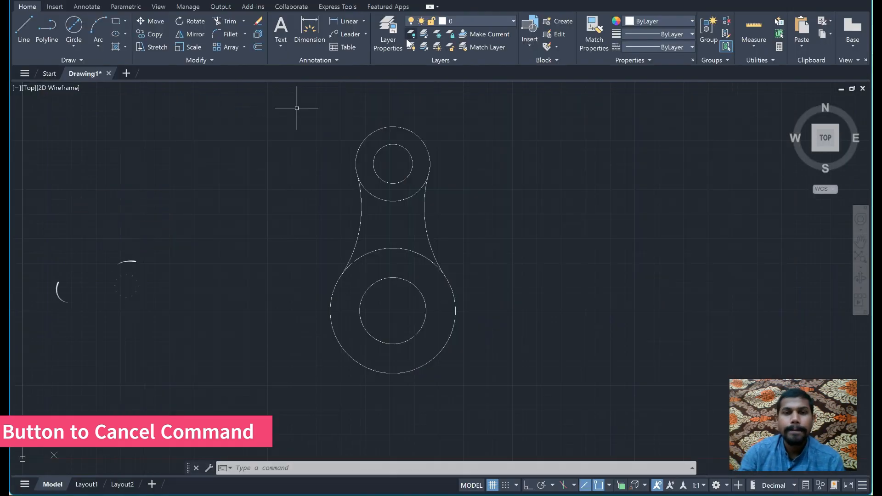
left_click(393, 45)
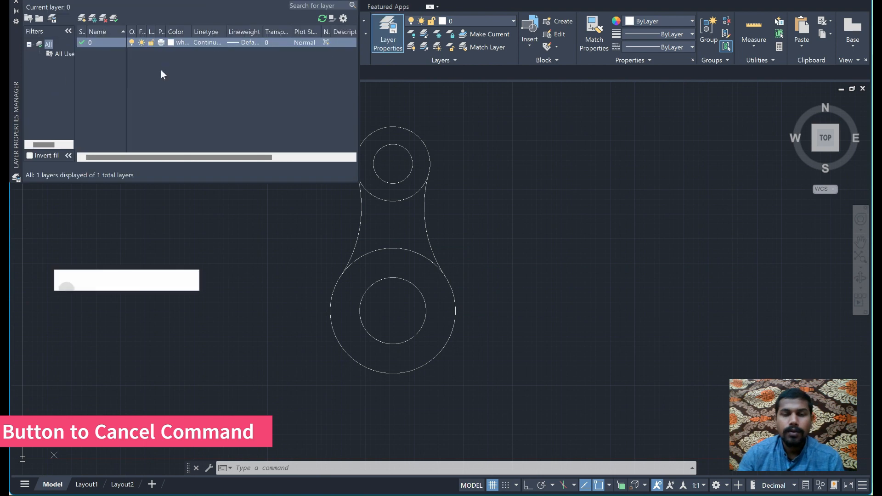
left_click(81, 19)
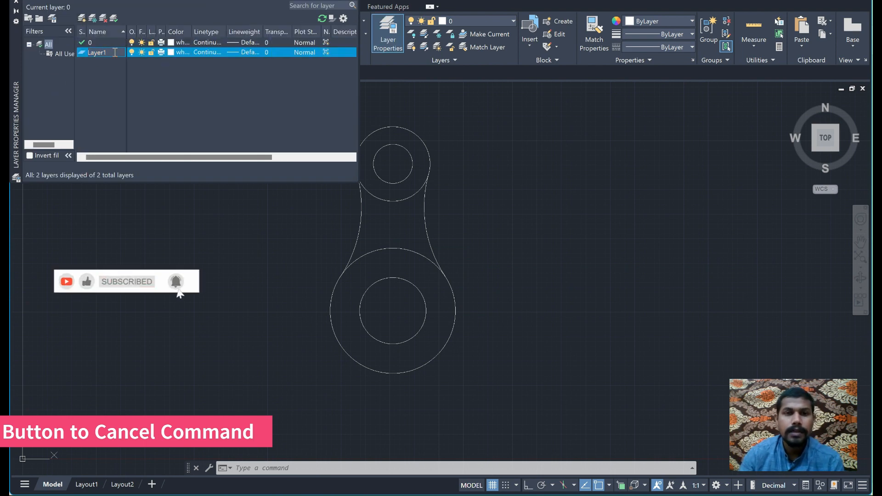
type("c")
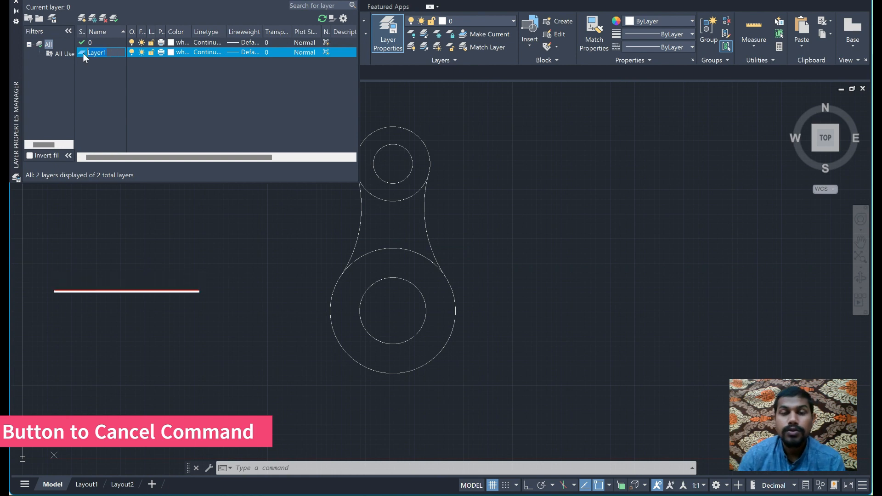
type("enter")
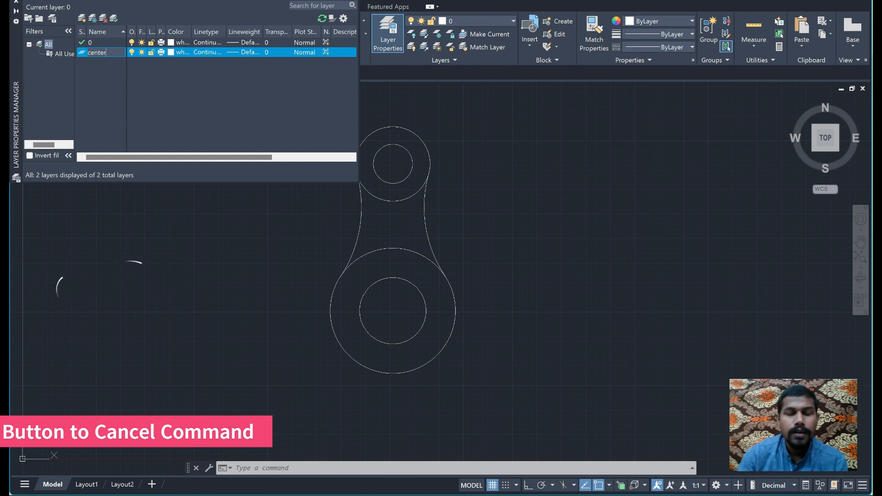
Step: Load the CENTER linetype from acad.lin and assign it to the center layer
left_click(211, 52)
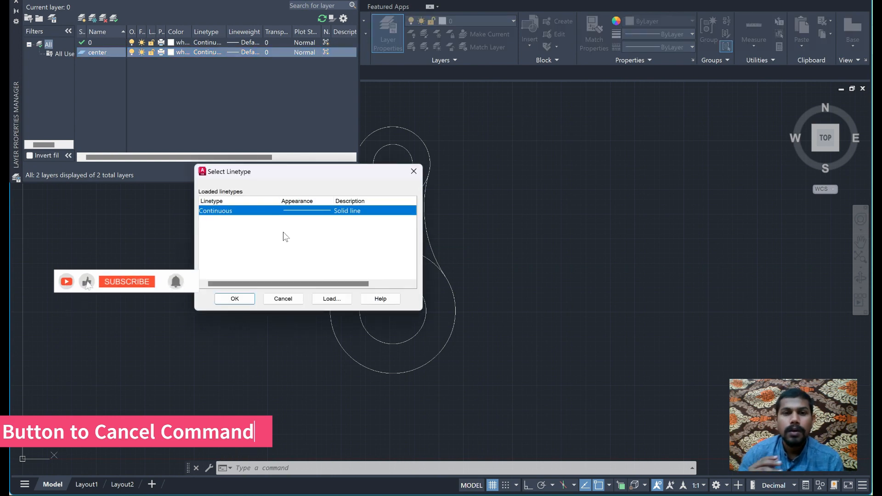
left_click(330, 297)
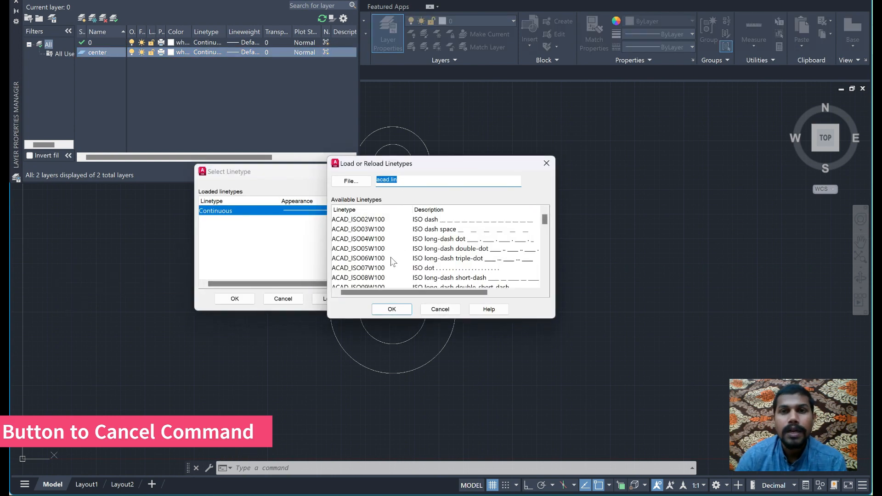
scroll(393, 261, "down", 3)
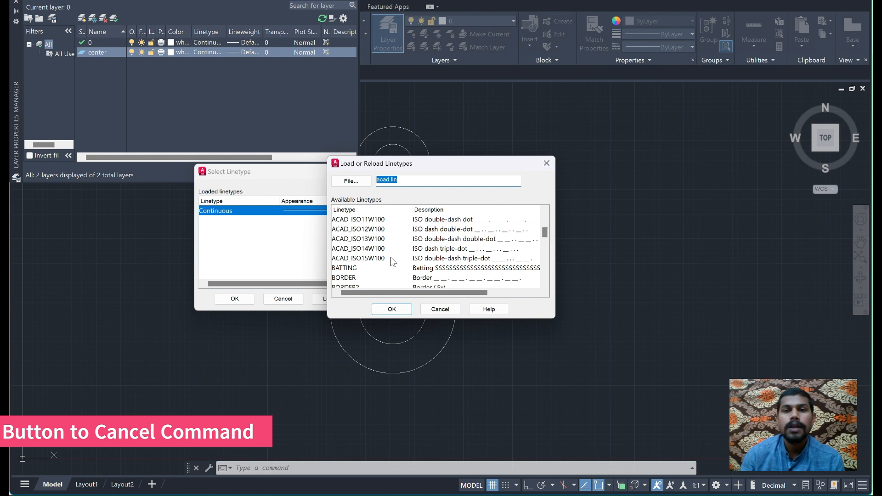
scroll(358, 273, "down", 2)
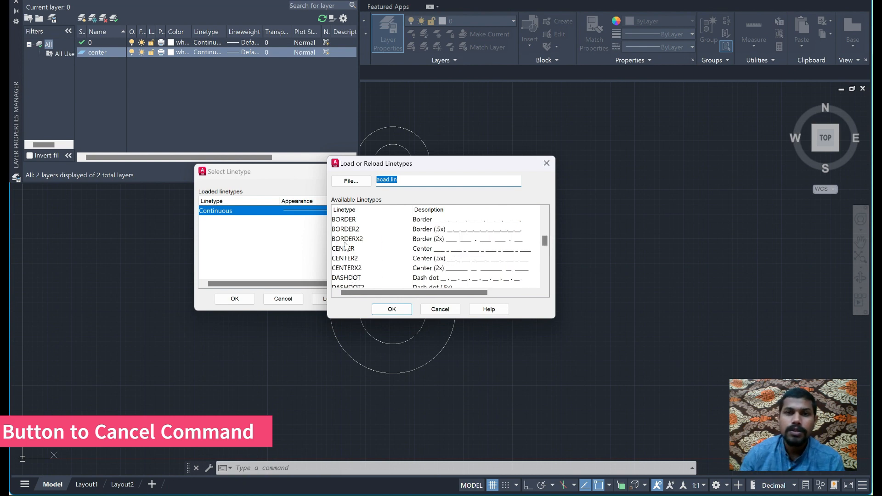
left_click(346, 249)
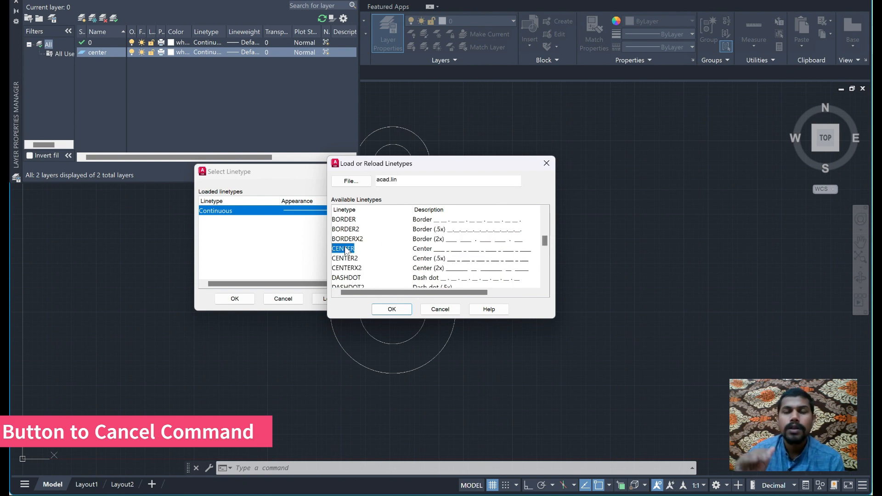
left_click(392, 309)
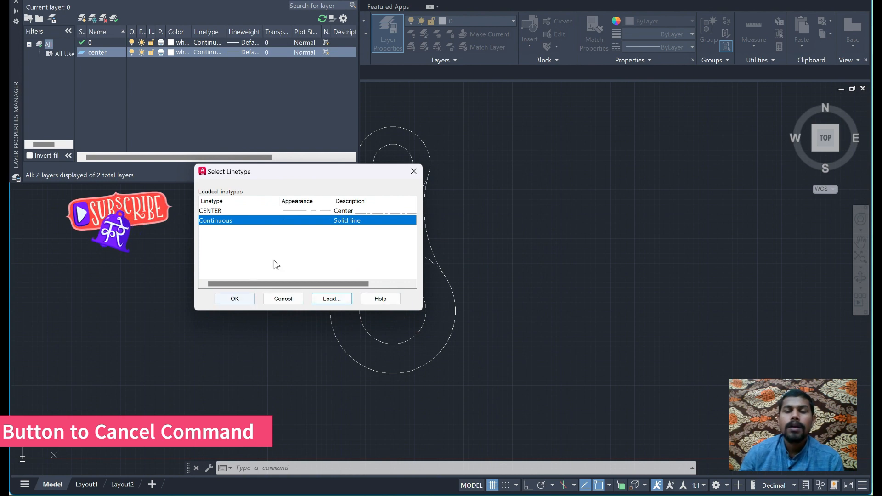
left_click(307, 209)
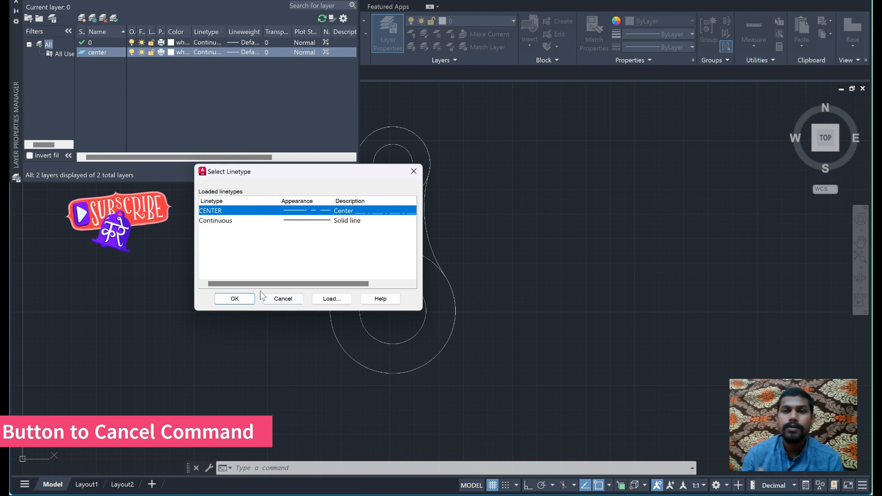
left_click(225, 301)
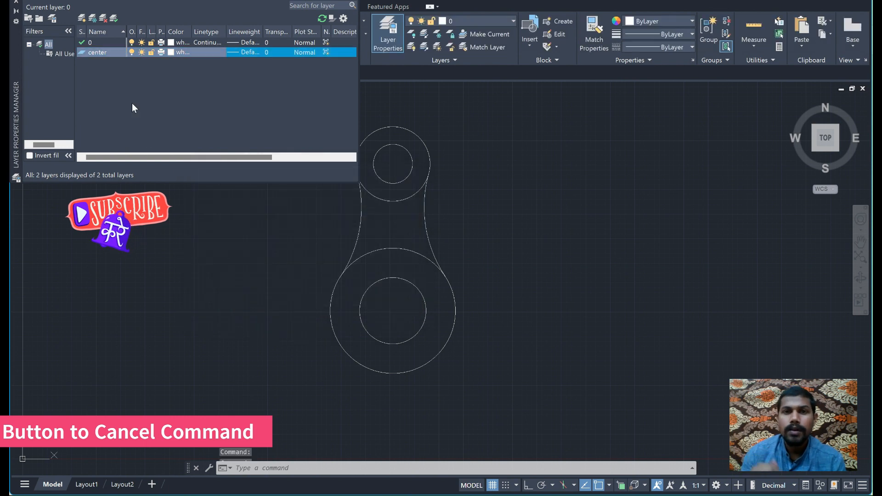
left_click(16, 3)
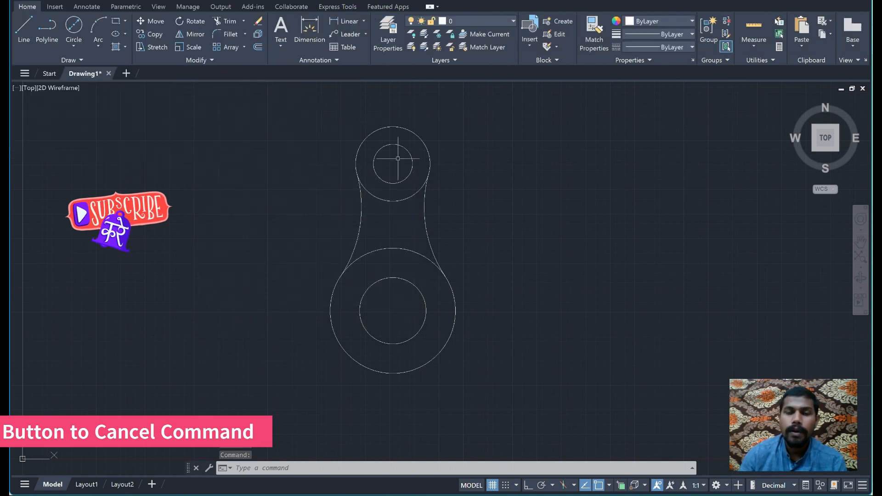
Step: Make the center layer current and draw a vertical centerline from the upper circles' centre to the lower circles' centre
left_click(21, 29)
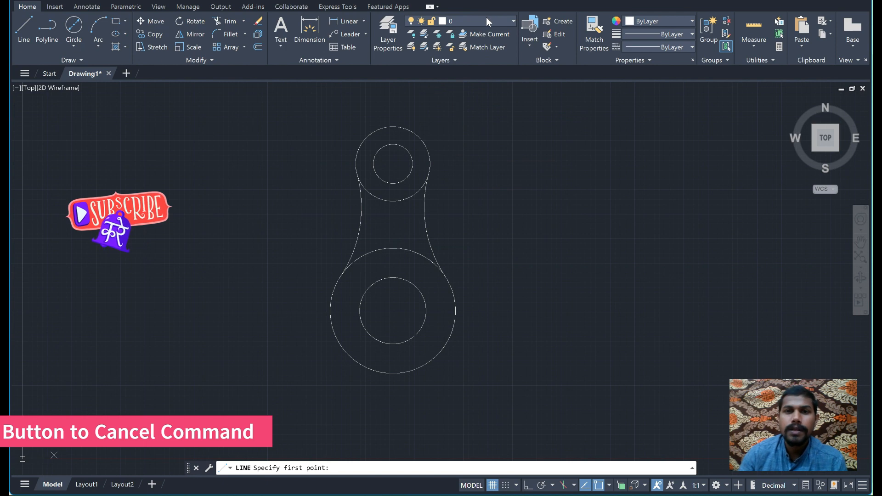
left_click(512, 20)
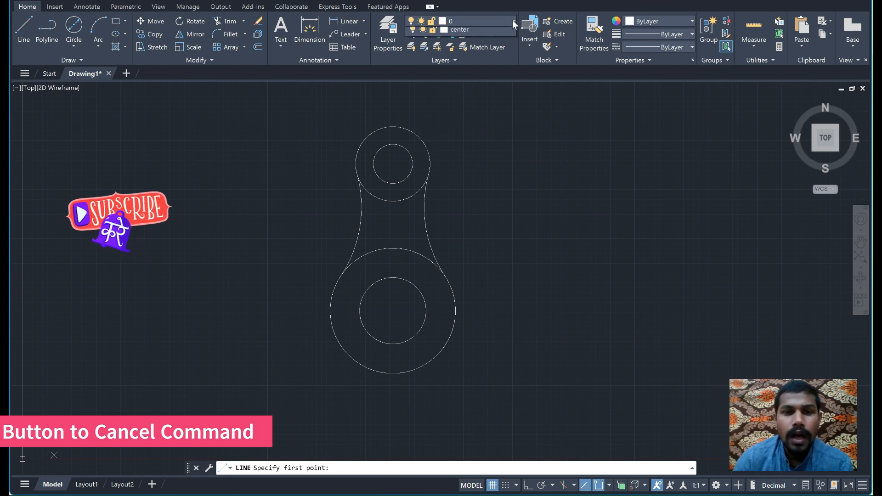
left_click(500, 49)
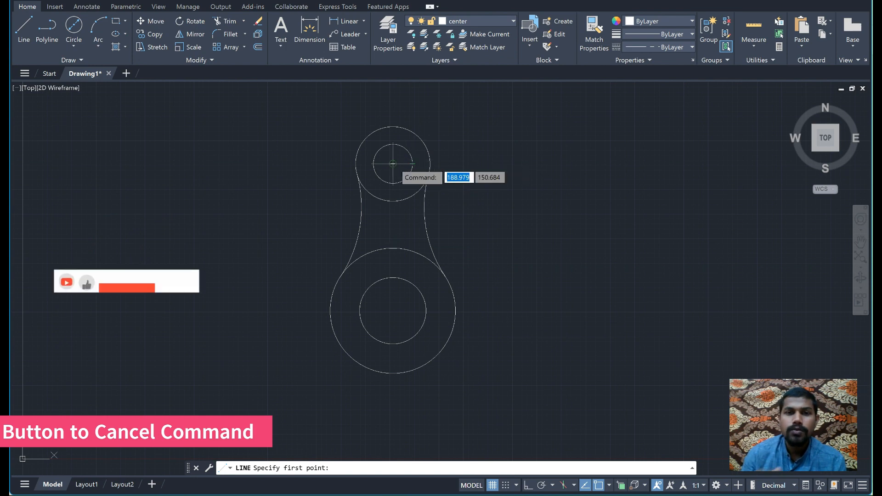
left_click(412, 163)
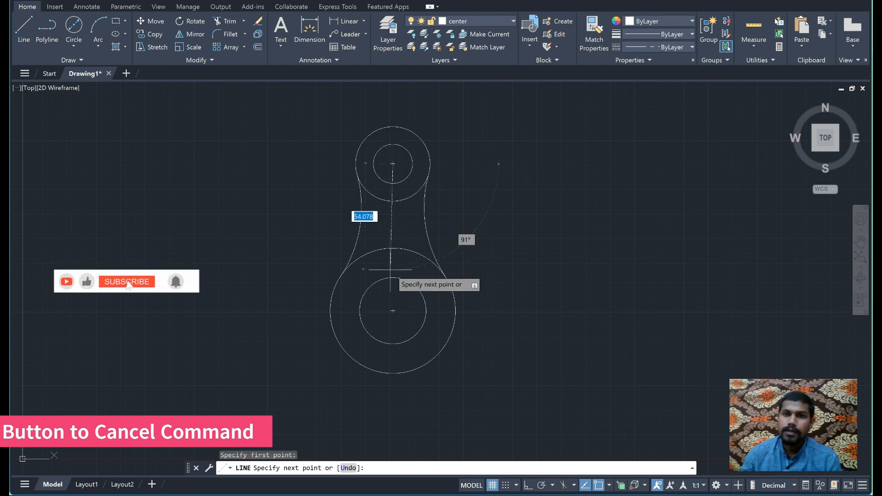
left_click(392, 310)
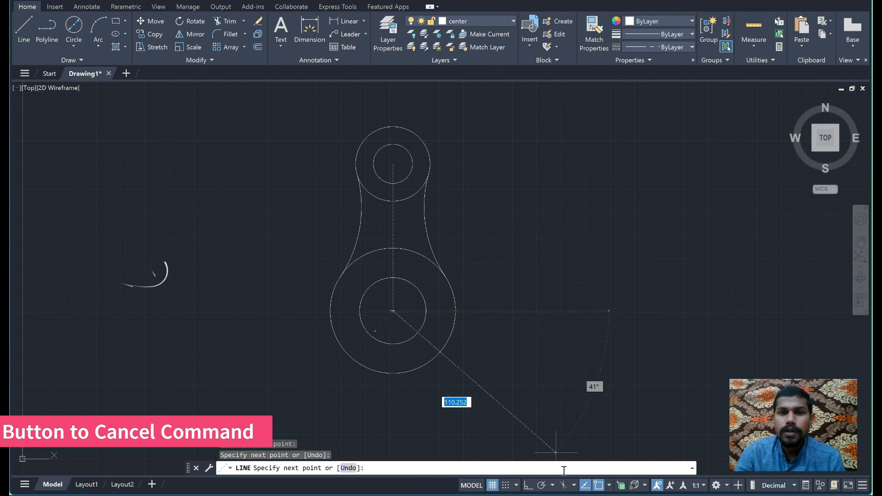
Step: Following the reference image, continue with a horizontal centerline from the lower circles' centre to just beyond the 64 mm circle's right side
left_click(584, 495)
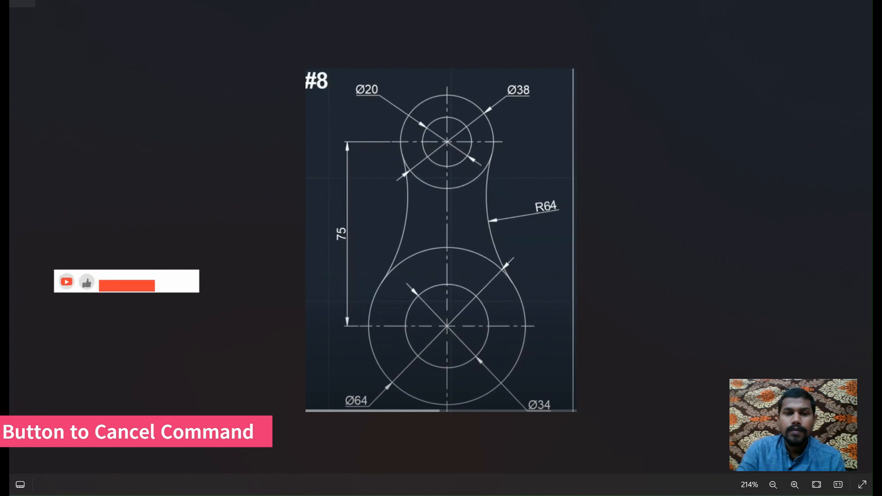
left_click(585, 495)
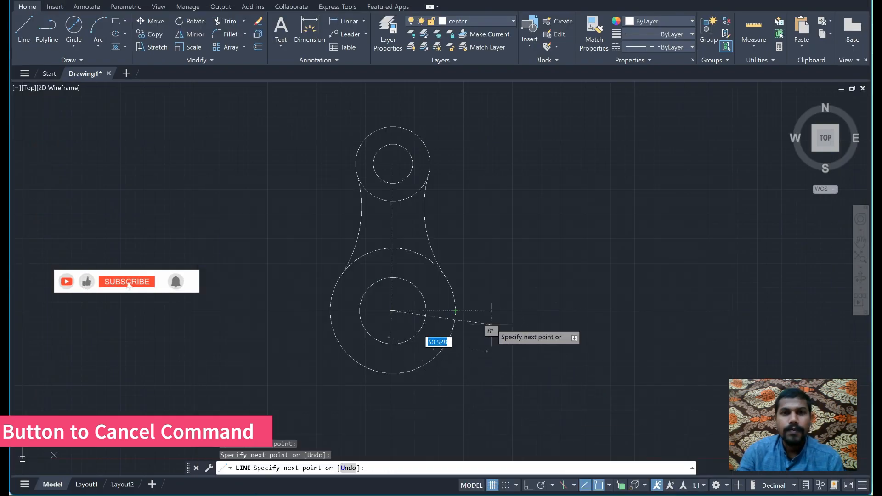
left_click(479, 311)
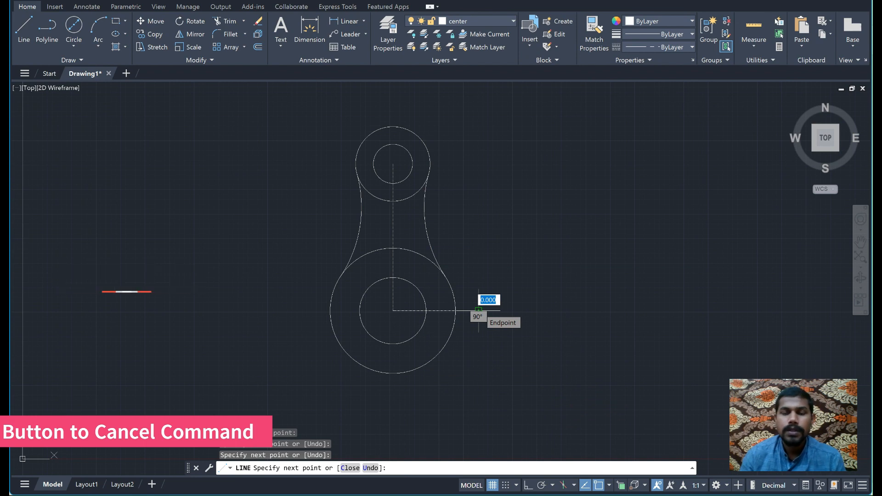
key("Escape")
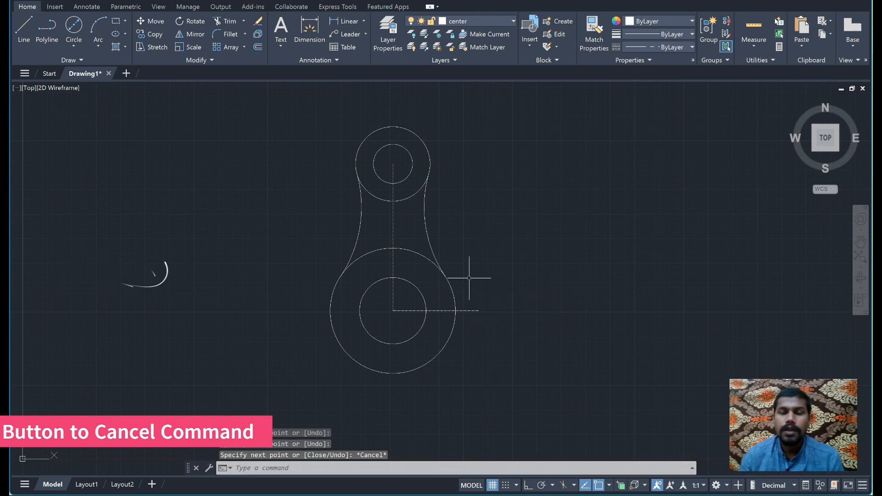
Step: Draw a horizontal centerline about 25 mm long from the upper circles' centre to just beyond the 38 mm circle's right side
left_click(21, 36)
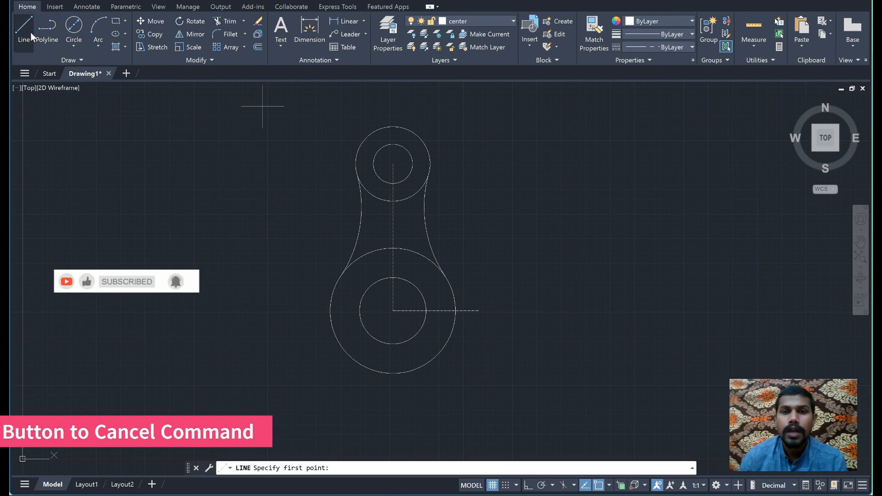
left_click(392, 163)
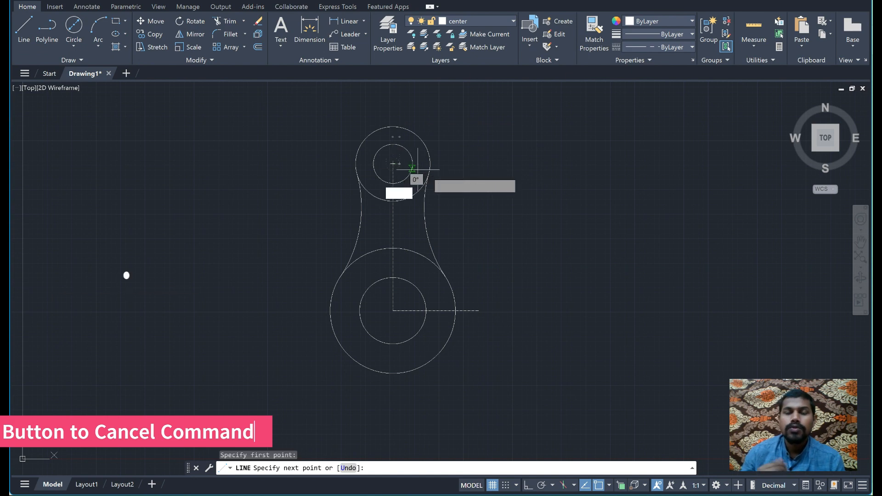
left_click(441, 163)
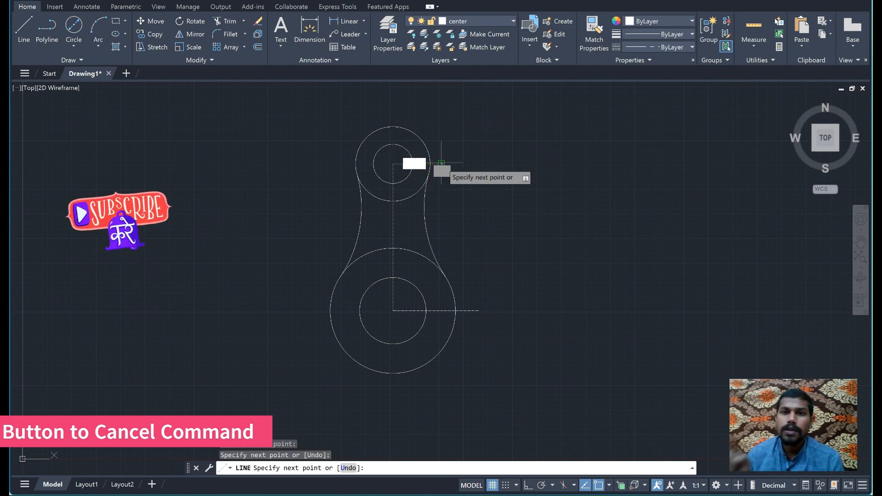
key("Escape")
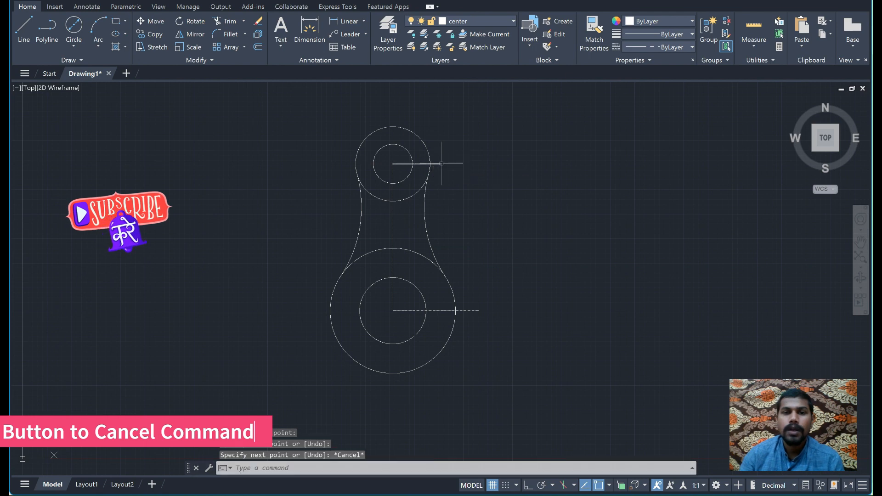
Step: Stretch the inner end of the upper horizontal centerline to just beyond the 38 mm circle's left side
left_click(403, 163)
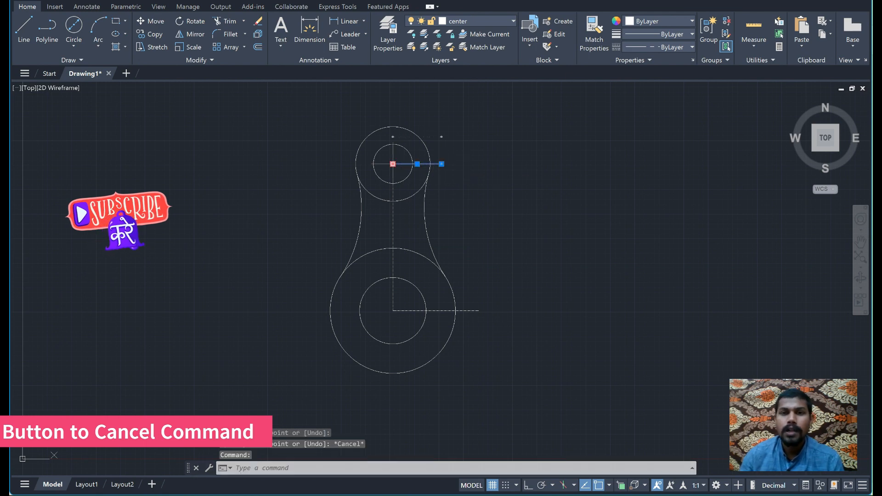
left_click(393, 164)
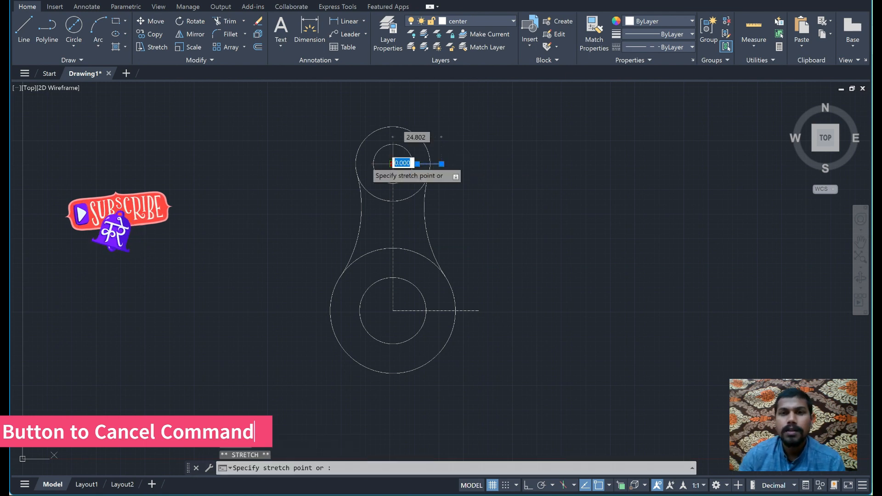
left_click(342, 163)
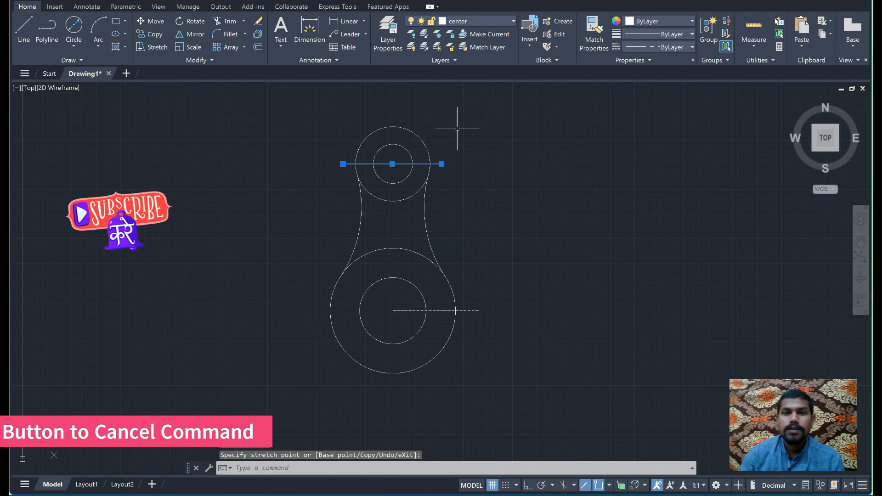
key("Escape")
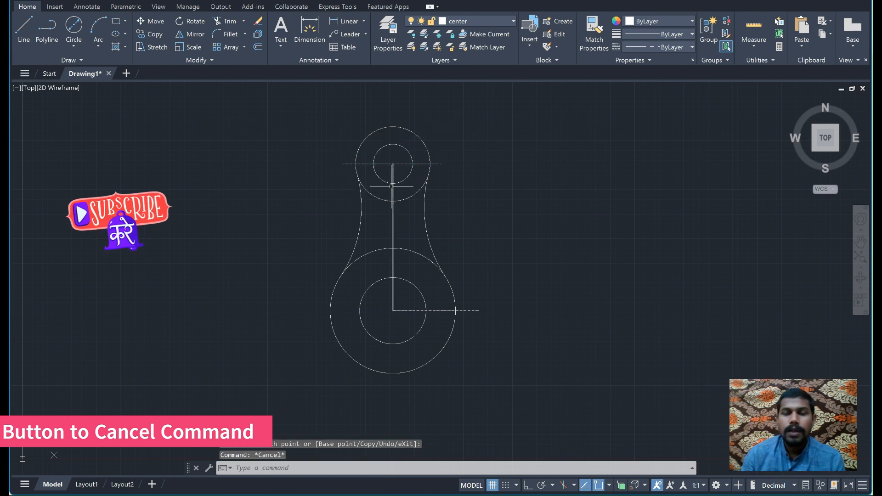
Step: Stretch the vertical centerline's upper end to just above the 38 mm circle and its lower end to just below the 64 mm circle
left_click(392, 188)
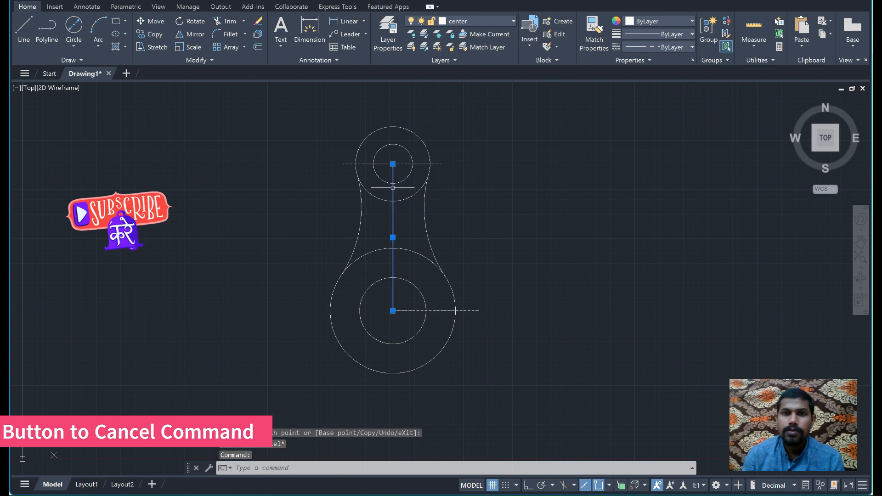
left_click(392, 164)
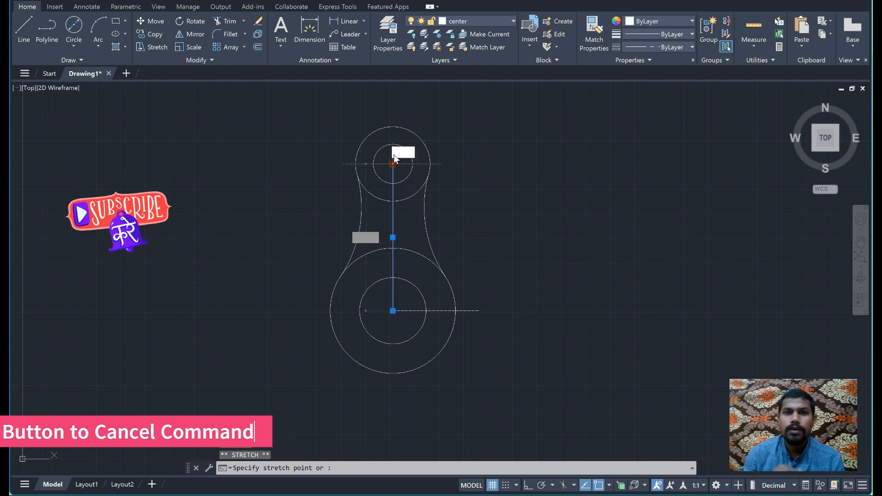
left_click(393, 116)
key("Escape")
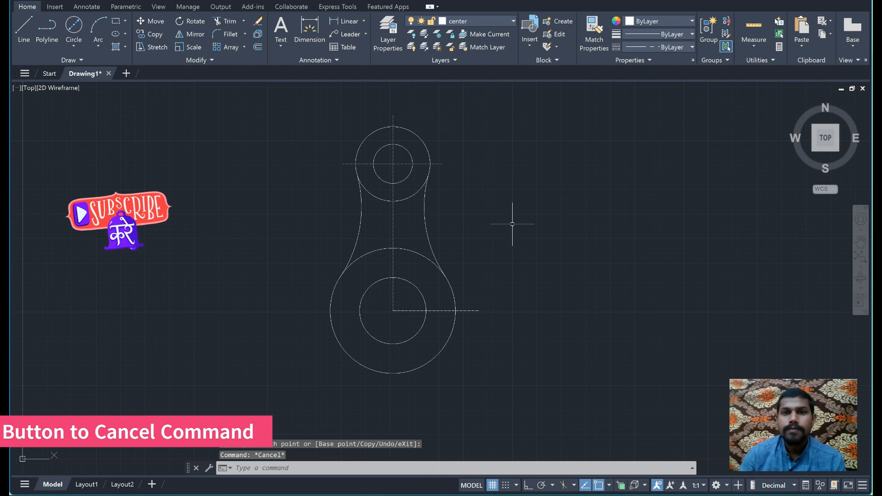
left_click(391, 308)
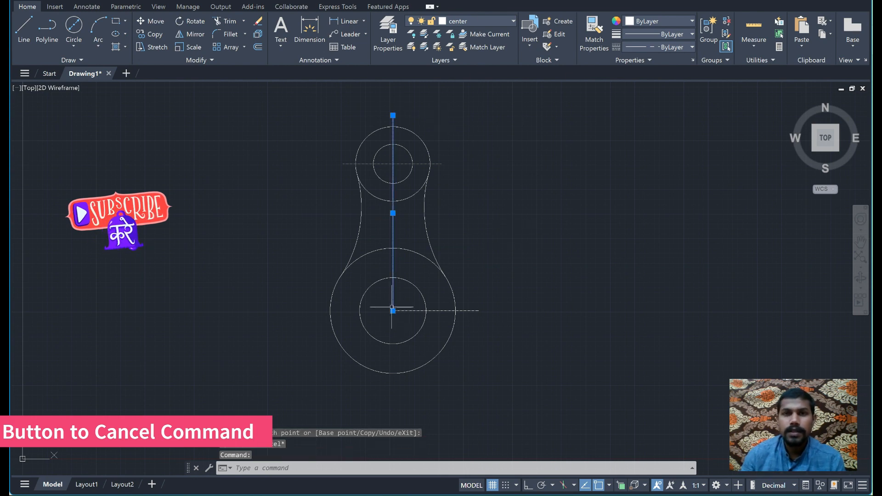
left_click(393, 311)
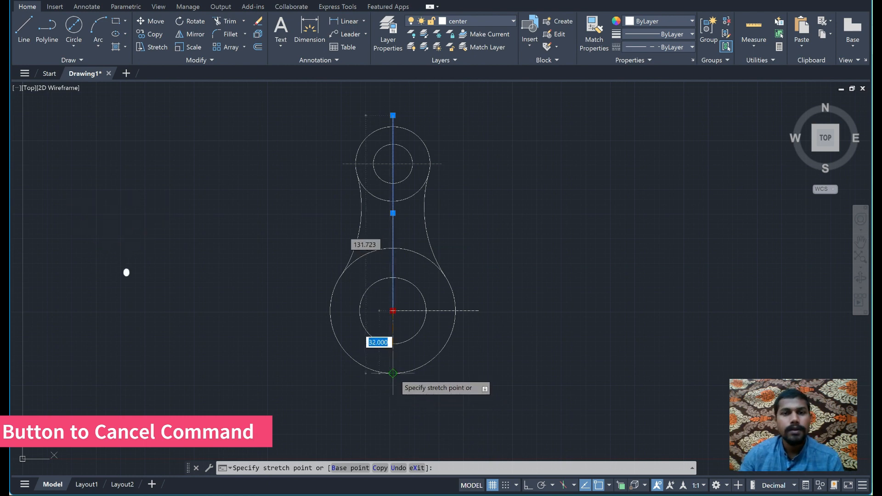
left_click(393, 397)
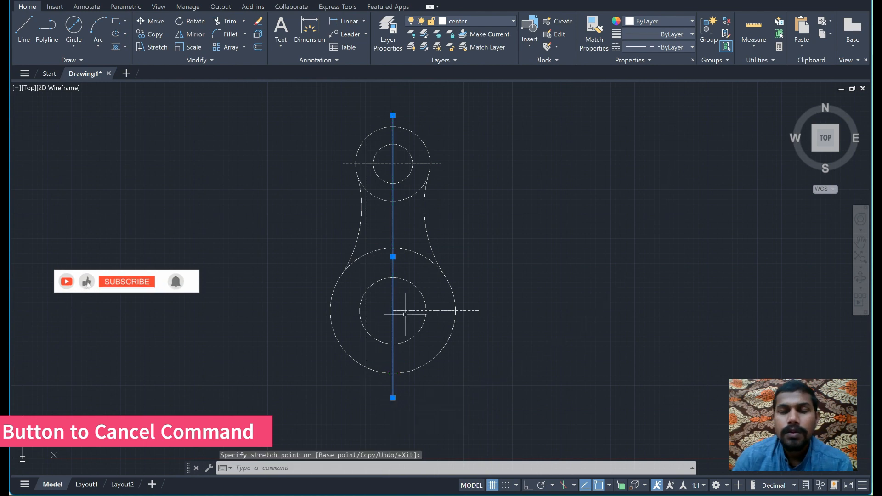
key("Escape")
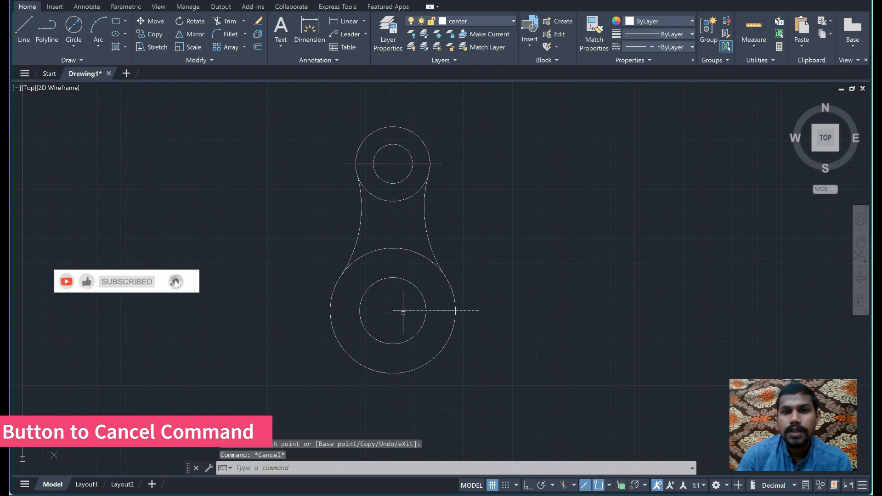
Step: Stretch the inner end of the lower horizontal centerline to just beyond the 64 mm circle's left side
left_click(403, 313)
left_click(404, 311)
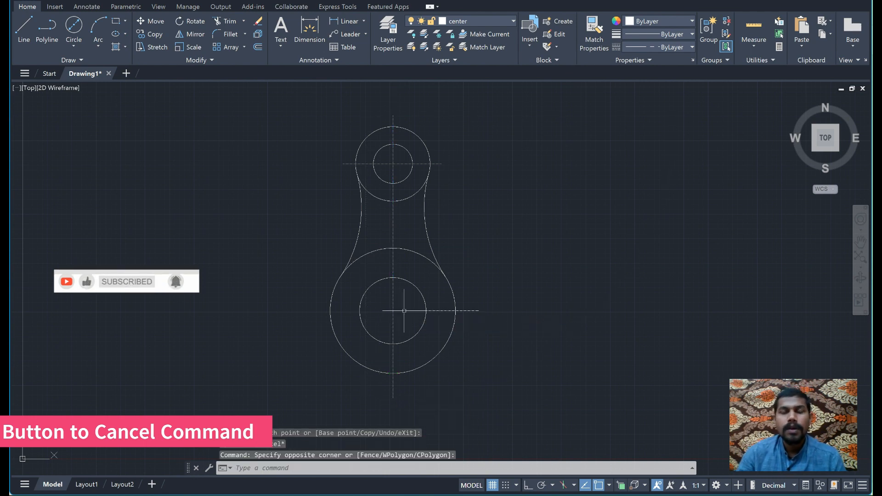
left_click(403, 311)
left_click(393, 311)
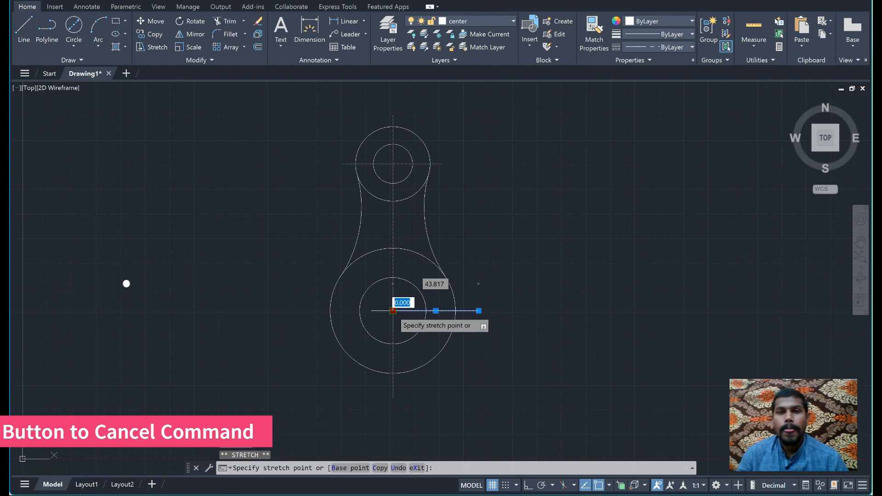
left_click(318, 311)
key("Escape")
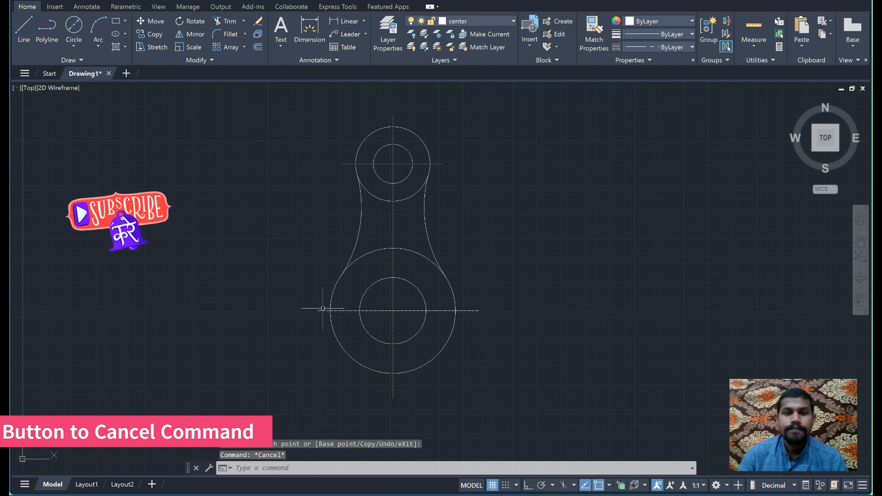
left_click(323, 311)
left_click(317, 311)
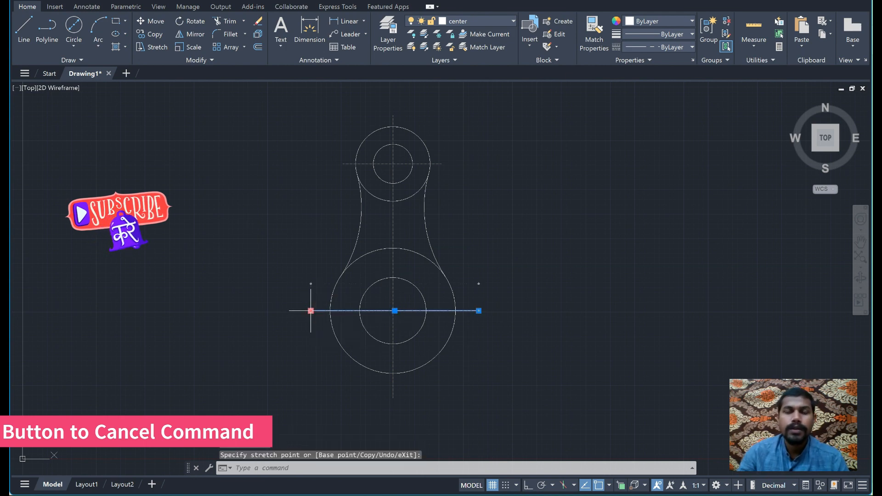
key("Escape")
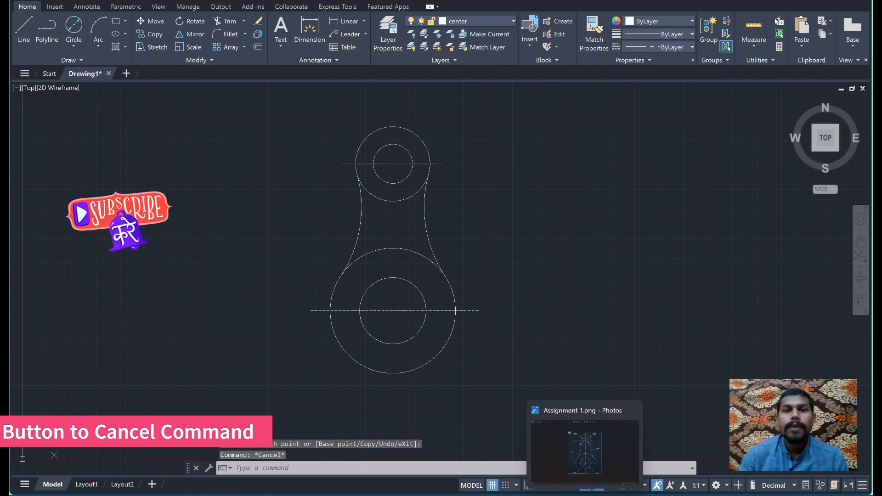
Step: After checking the reference image in Photos, make layer 0 current and add a diameter dimension to the upper 20 mm circle, placed at its upper right
left_click(597, 441)
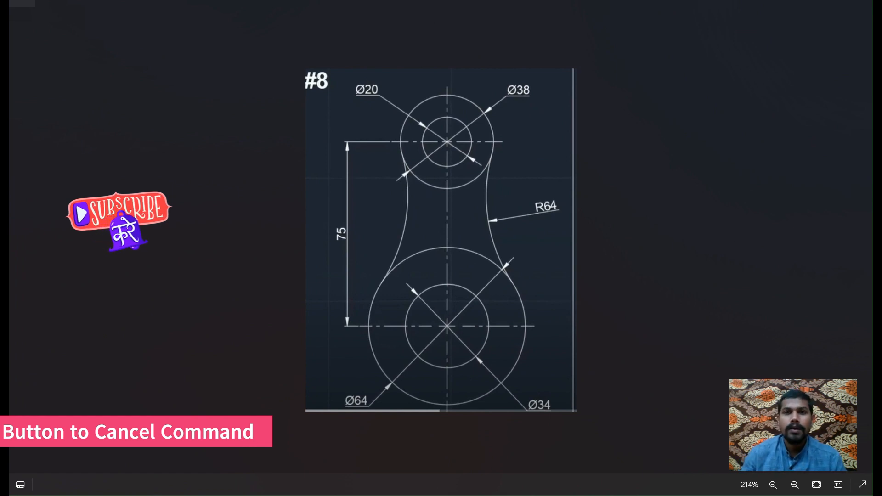
key("alt+Tab")
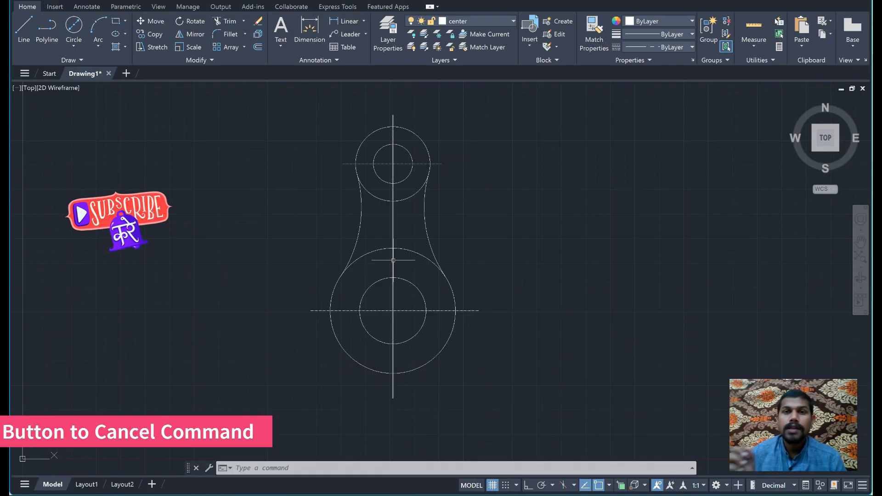
left_click(364, 22)
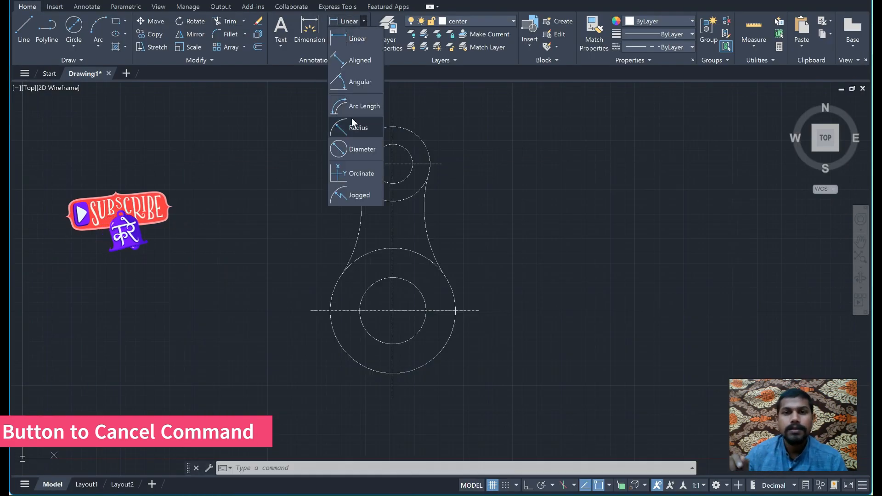
left_click(359, 146)
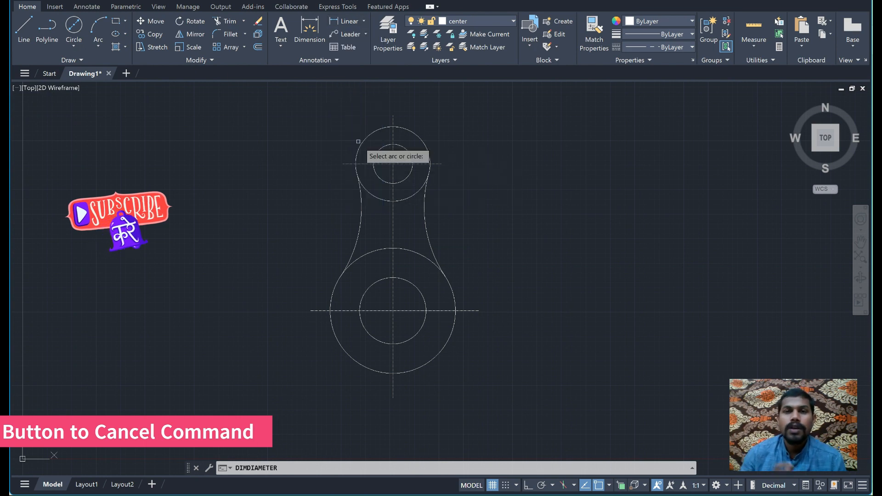
left_click(406, 150)
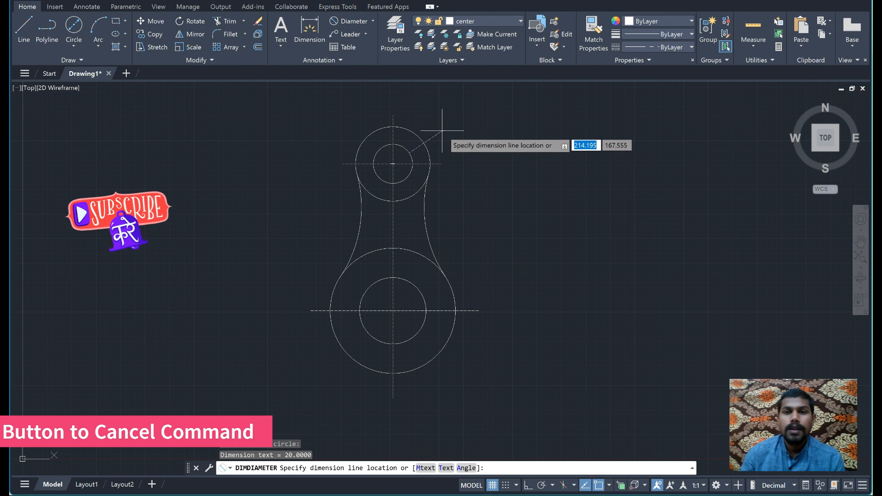
left_click(508, 22)
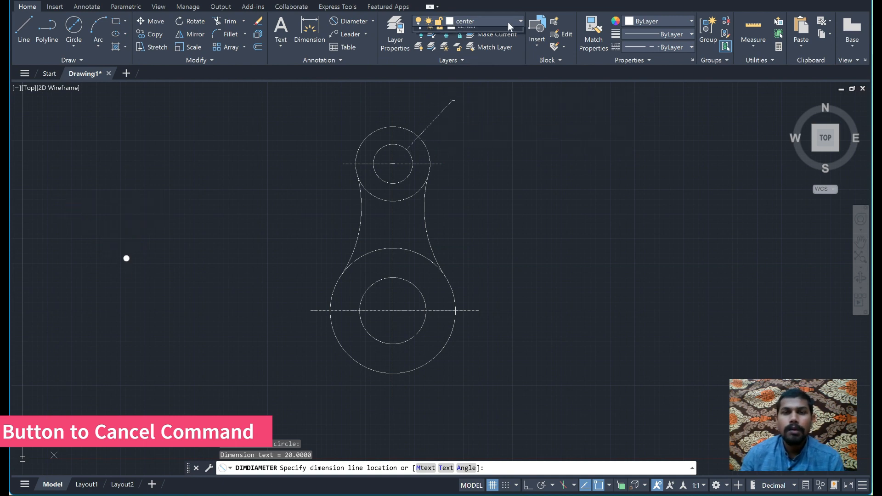
left_click(503, 33)
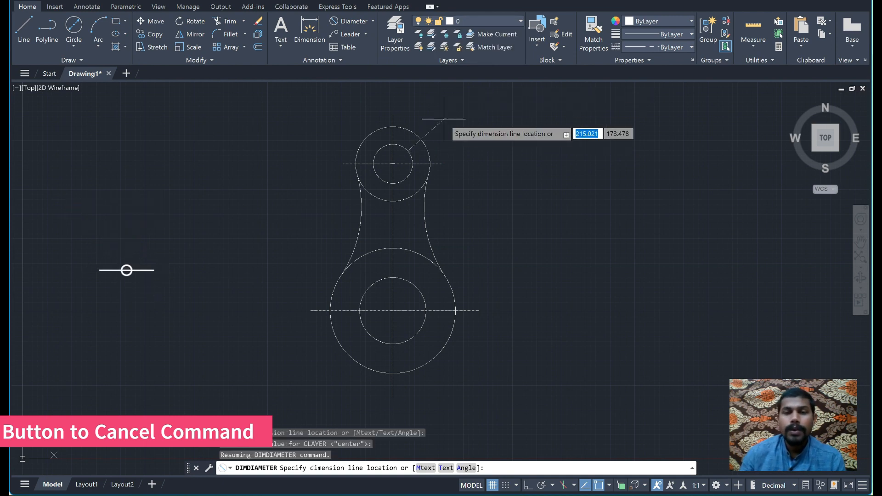
key("Escape")
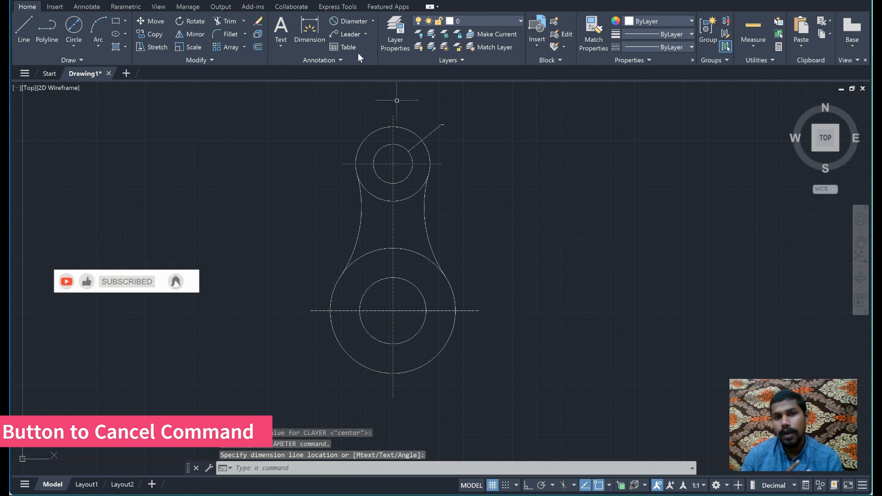
Step: Add a diameter dimension to the upper 38 mm circle, placed outside it at the upper left
left_click(343, 22)
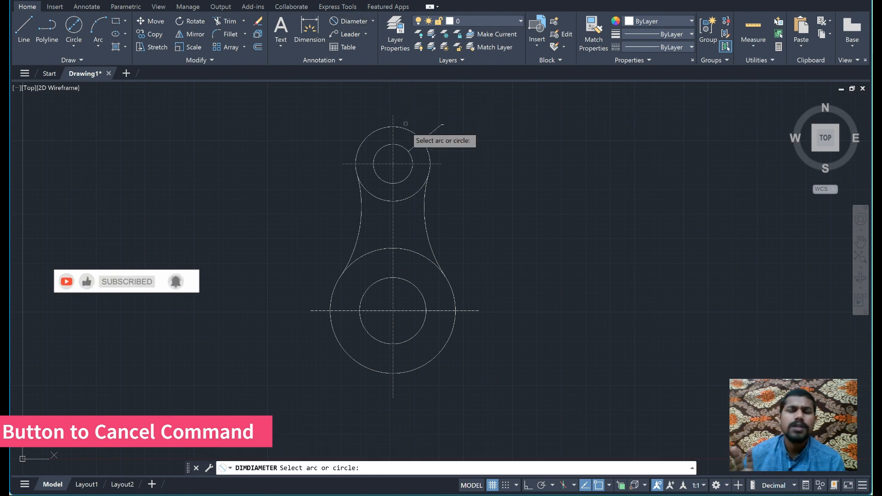
left_click(363, 142)
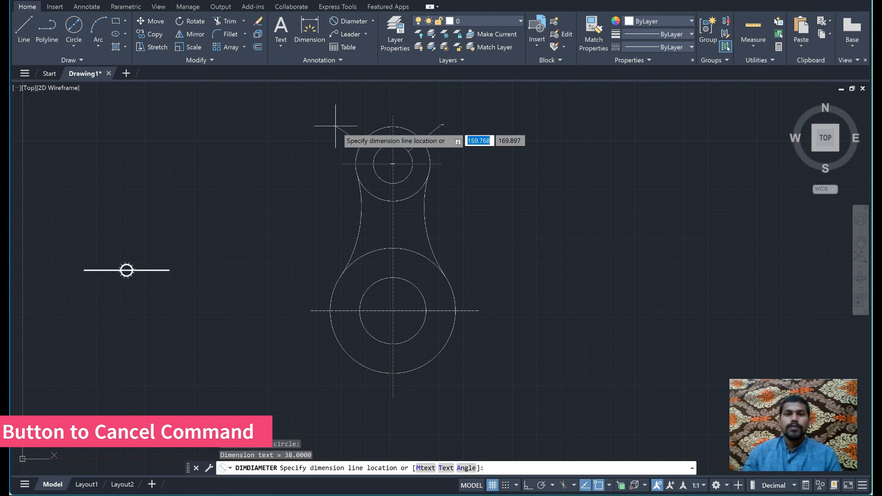
key("Escape")
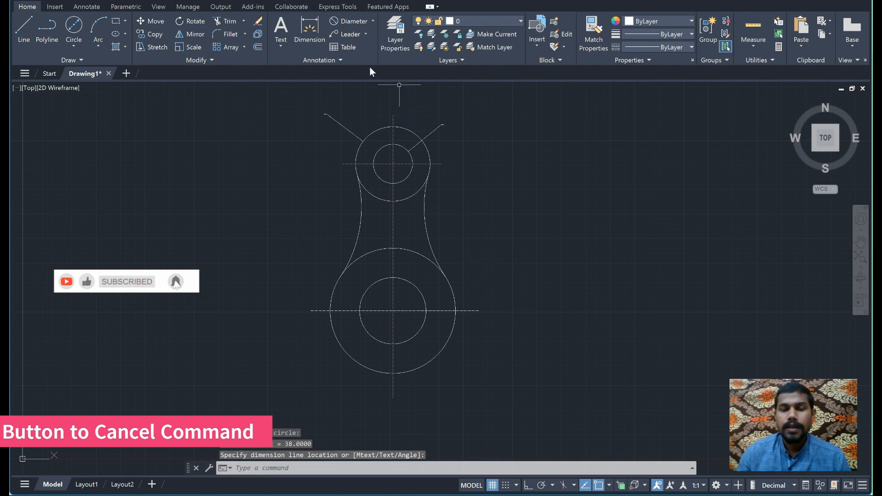
Step: Add diameter dimensions to the lower circles, placing the 34 mm one at the upper right and the 64 mm one at the lower left
left_click(349, 20)
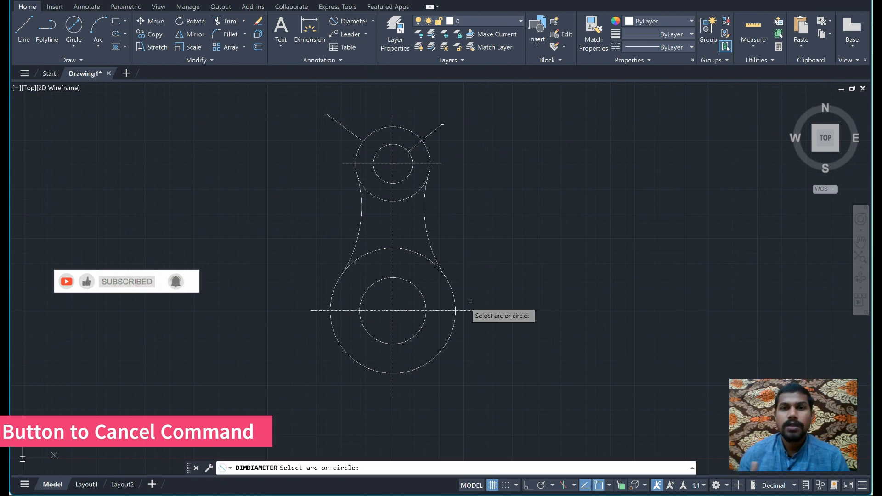
left_click(414, 289)
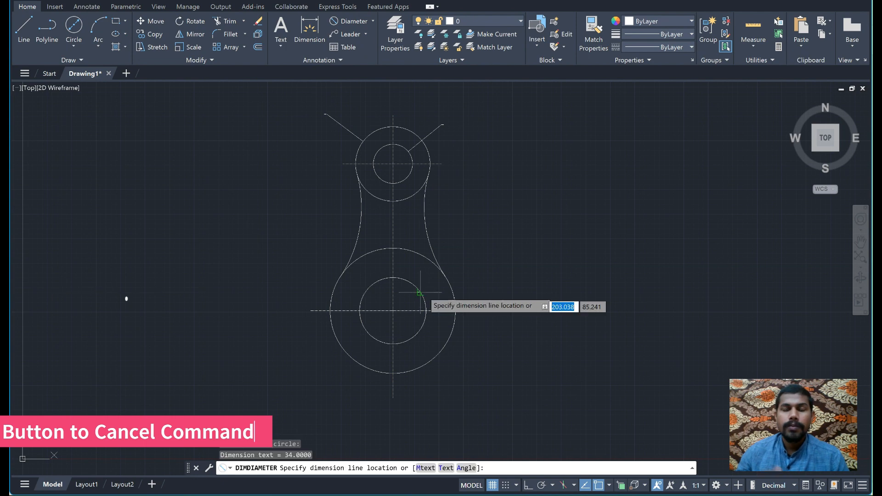
left_click(486, 254)
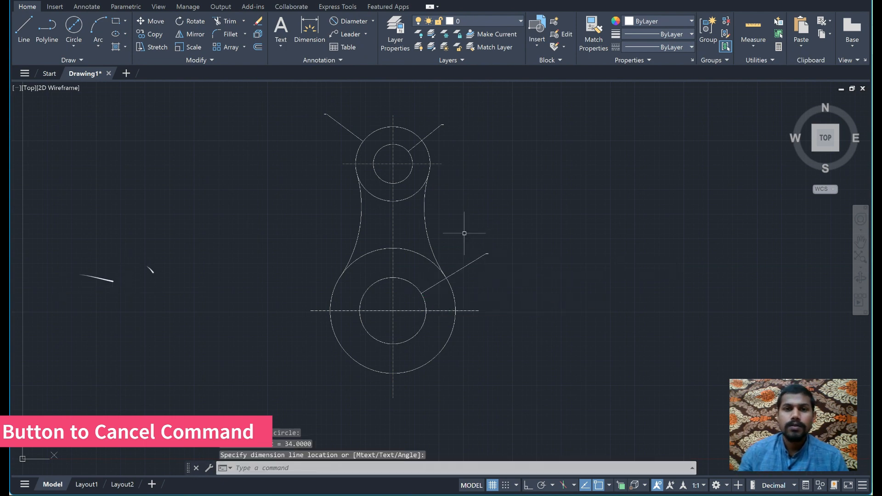
left_click(344, 21)
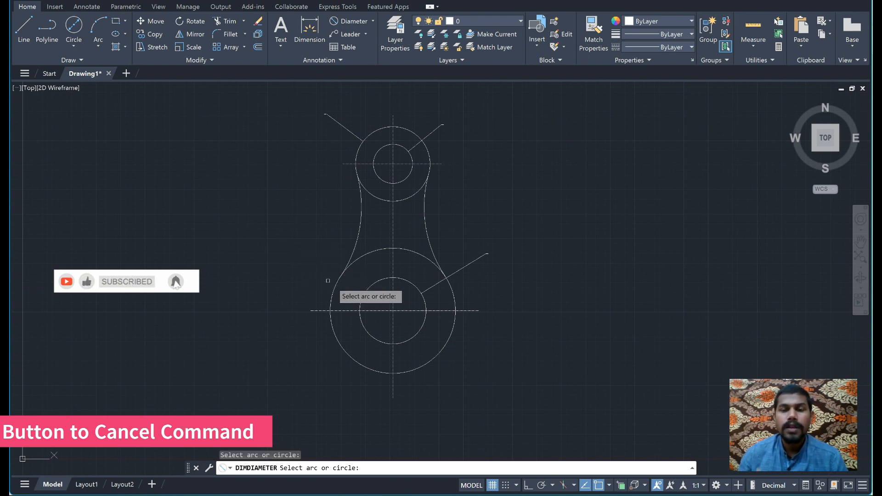
left_click(338, 281)
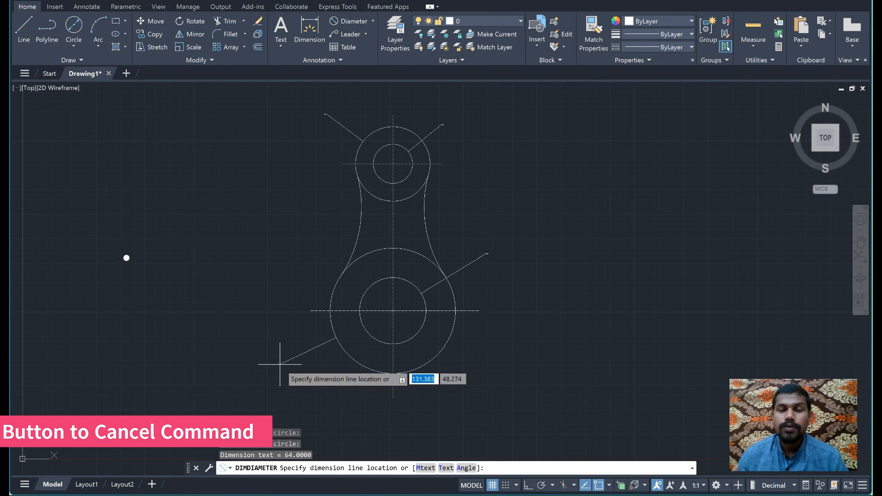
key("Escape")
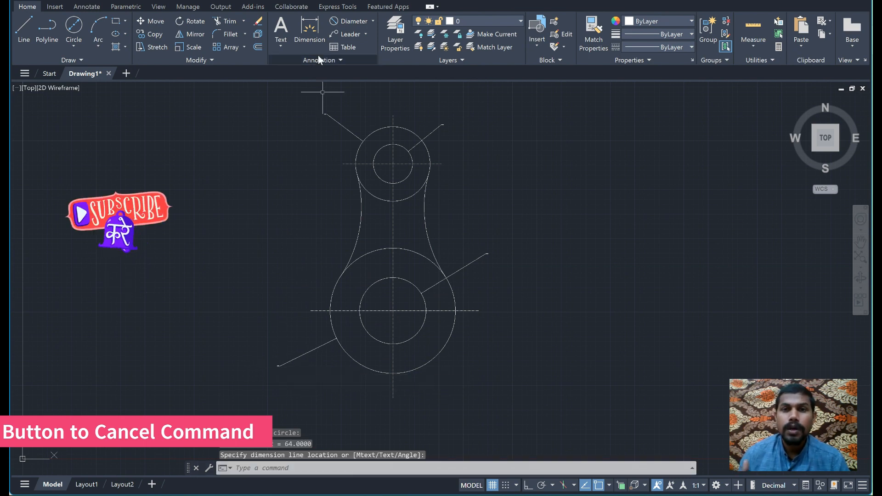
Step: Add a vertical linear dimension between the left ends of the two horizontal centerlines, and compare with the reference image in Photos
left_click(373, 21)
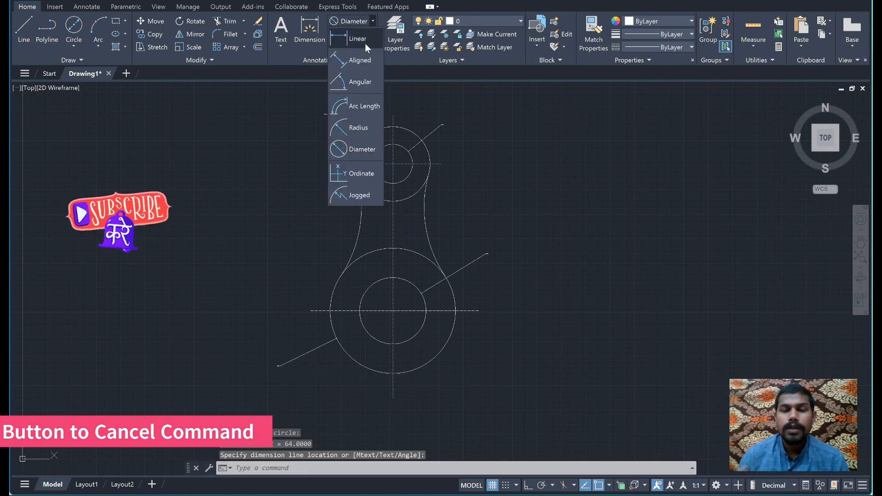
left_click(364, 42)
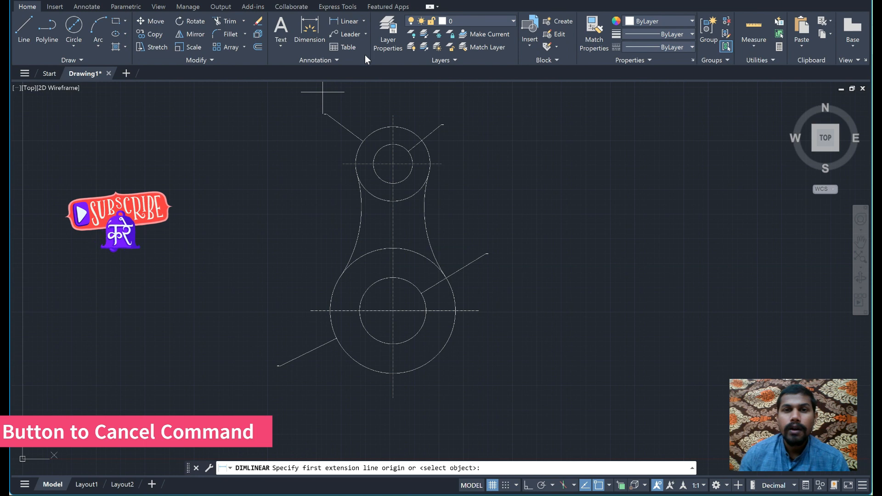
left_click(342, 164)
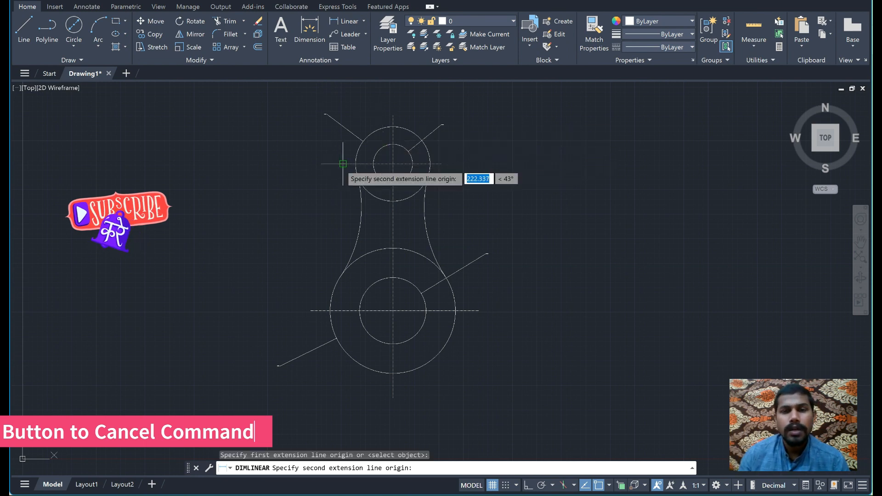
left_click(310, 311)
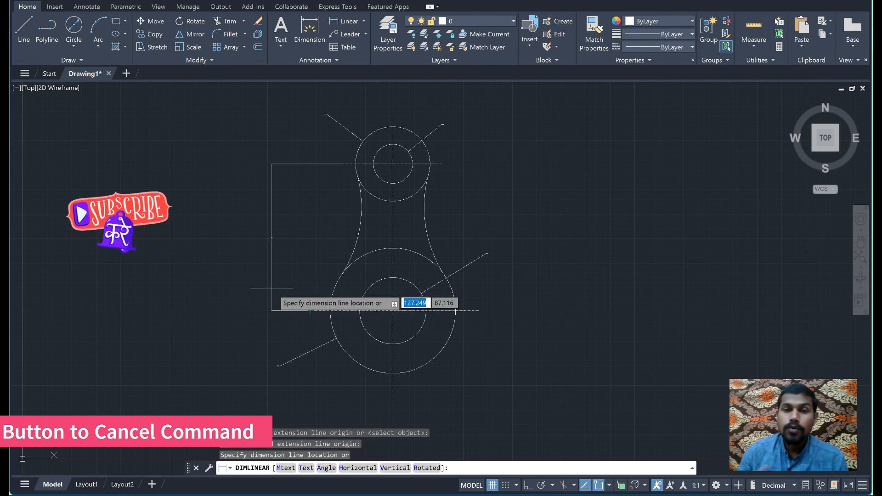
left_click(308, 288)
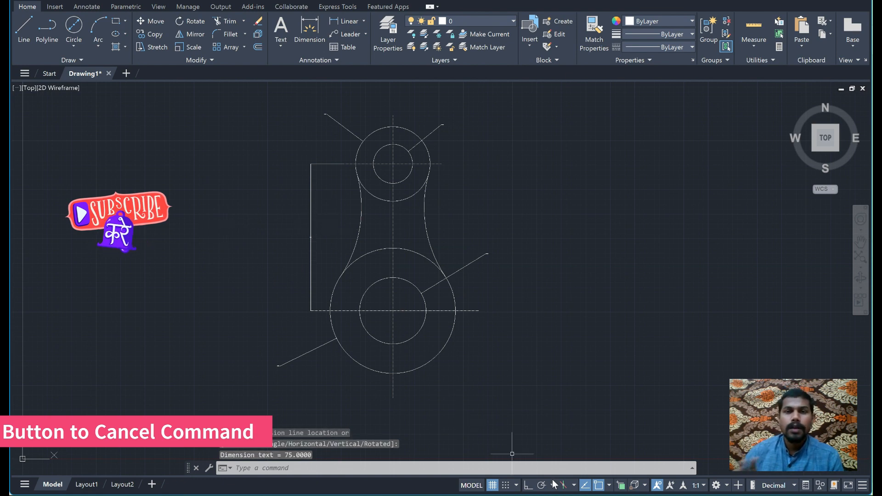
left_click(586, 495)
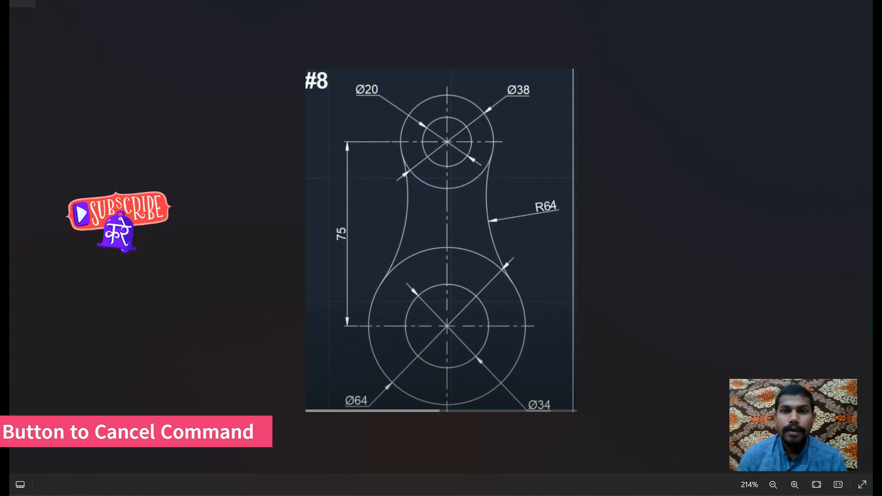
Step: Return to AutoCAD and add a radius dimension to the right-hand 64 mm connecting arc, placed outside the link to its right
key("alt+Tab")
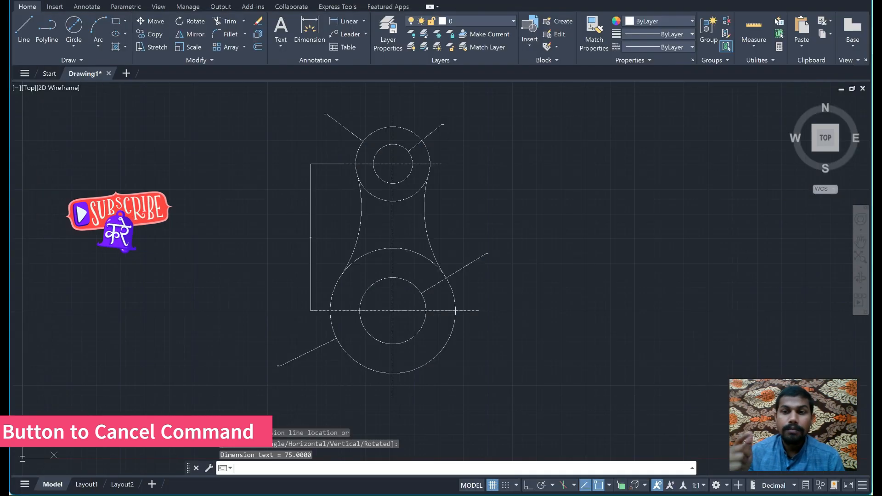
left_click(363, 21)
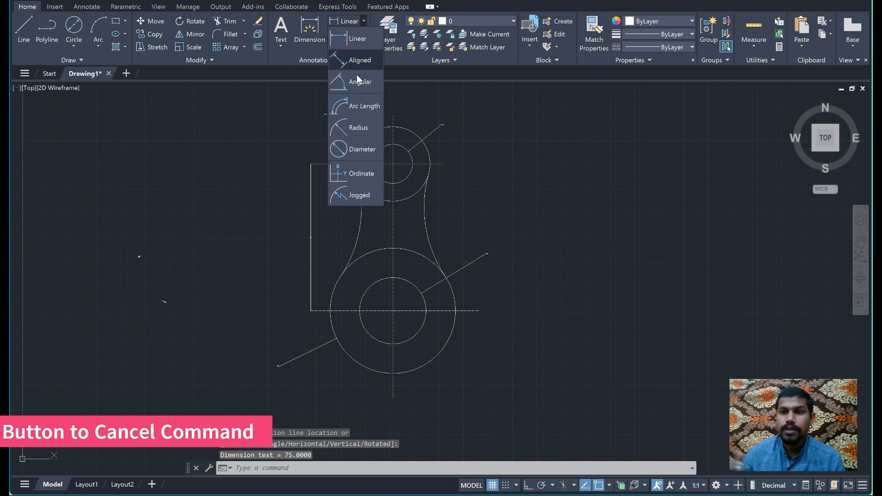
left_click(369, 131)
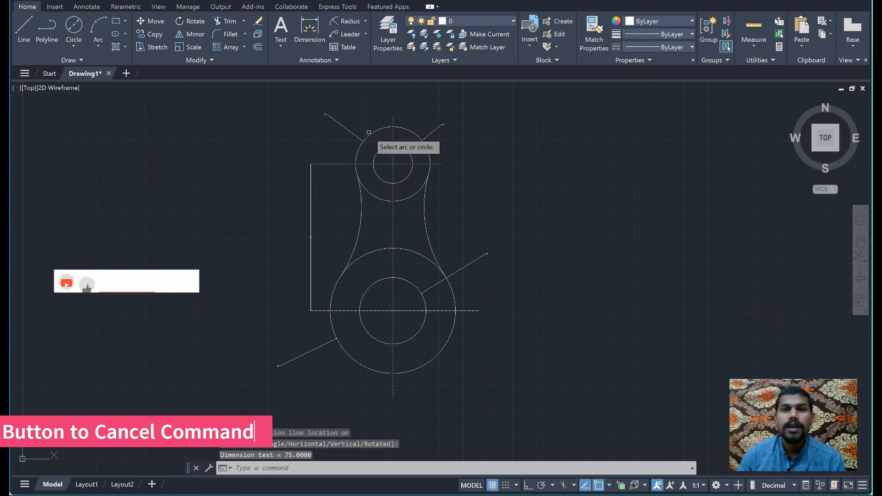
left_click(426, 219)
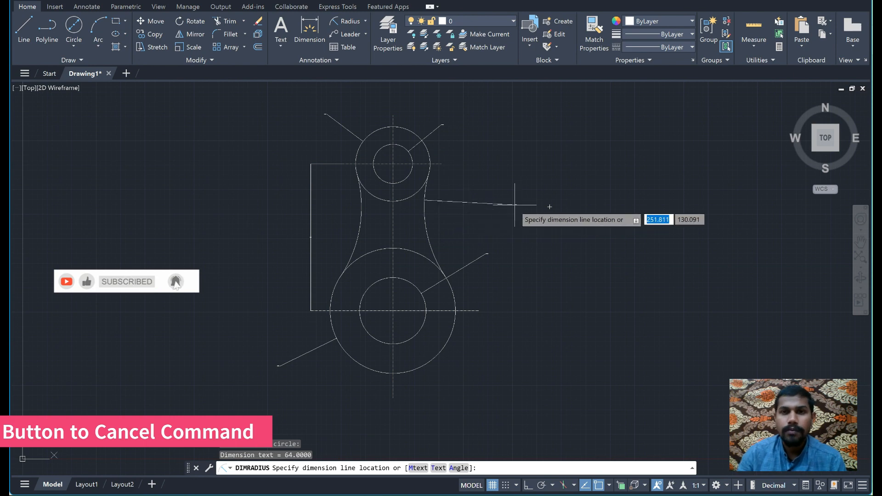
key("Escape")
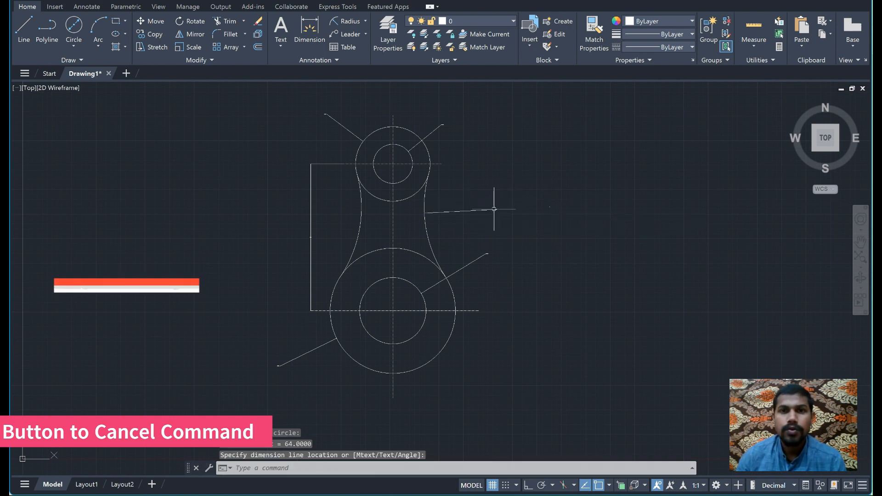
Step: Select all six dimensions and set their arrow size in the object properties, trying 3 and settling on 4
left_click(440, 125)
left_click(338, 123)
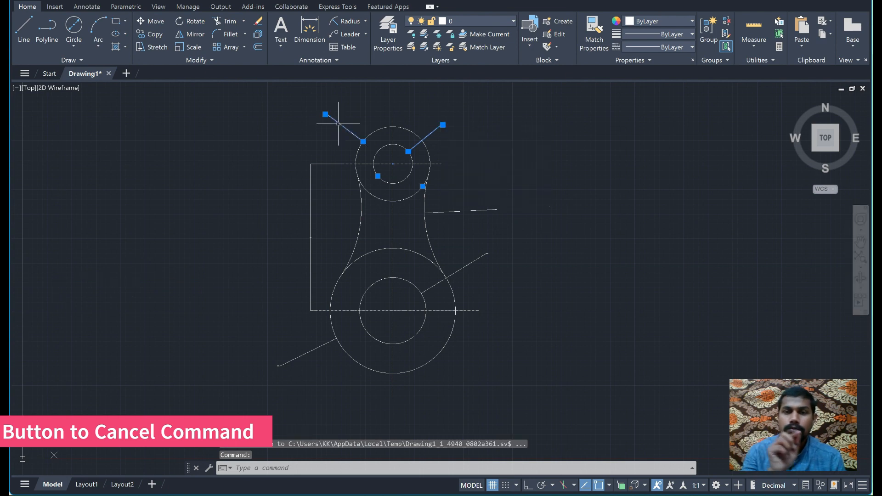
left_click(335, 164)
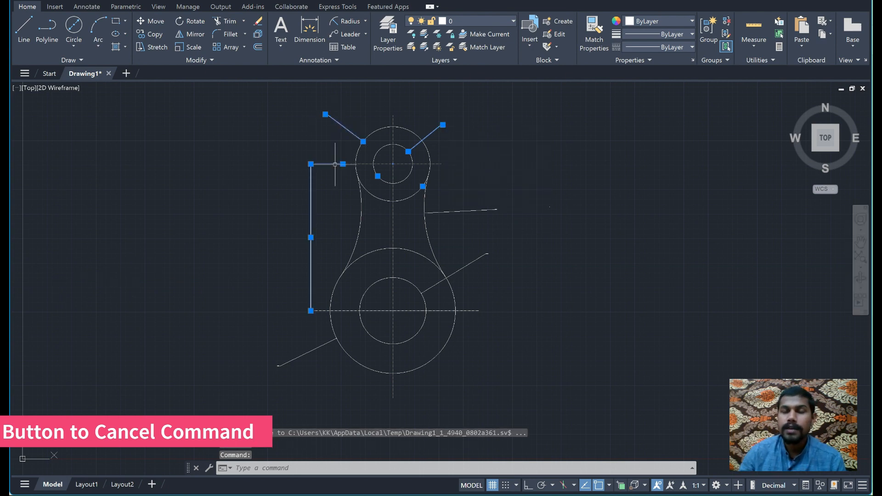
left_click(483, 211)
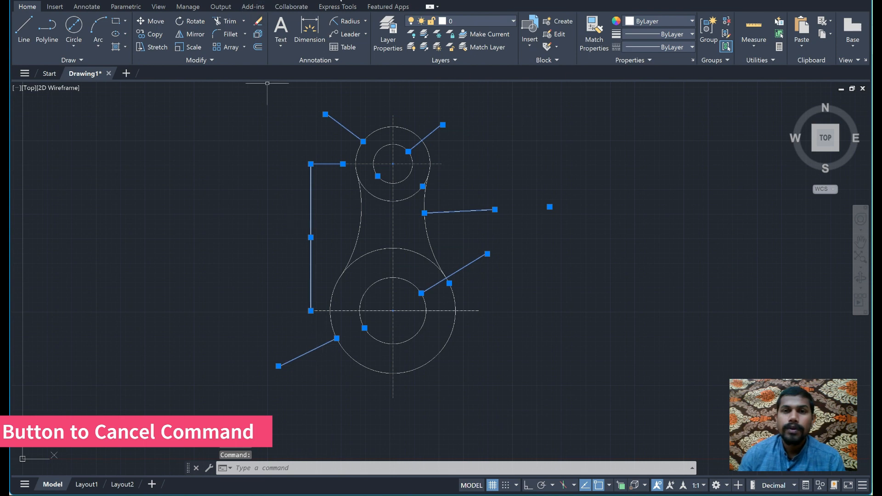
right_click(343, 164)
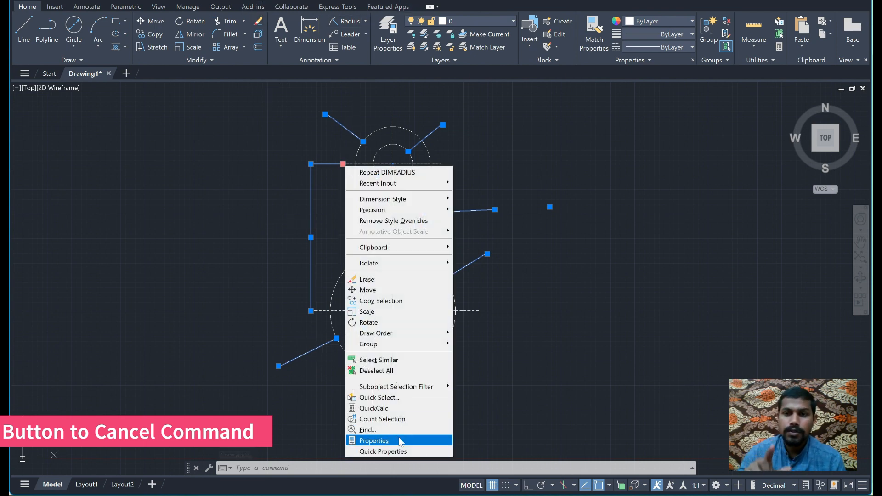
left_click(374, 440)
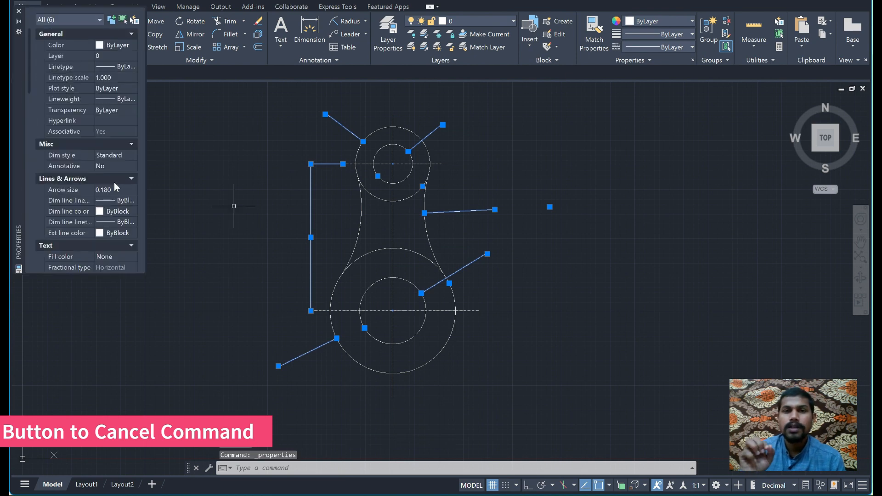
left_click(117, 189)
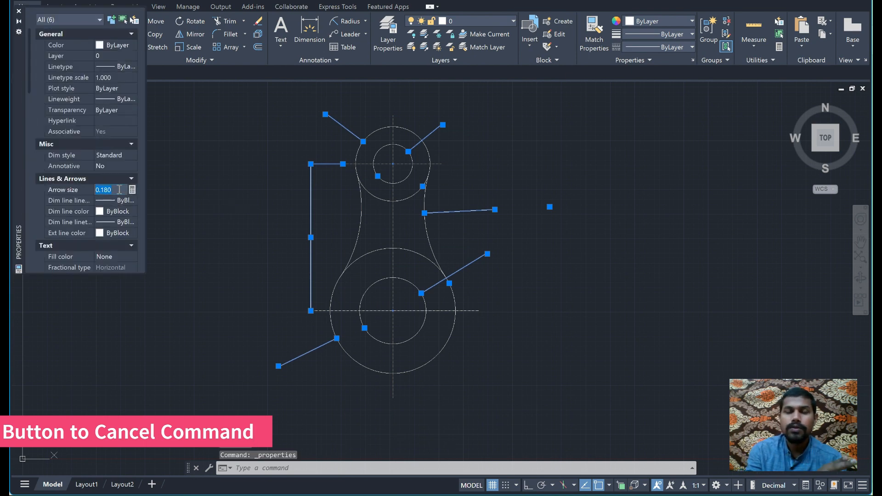
key("Return")
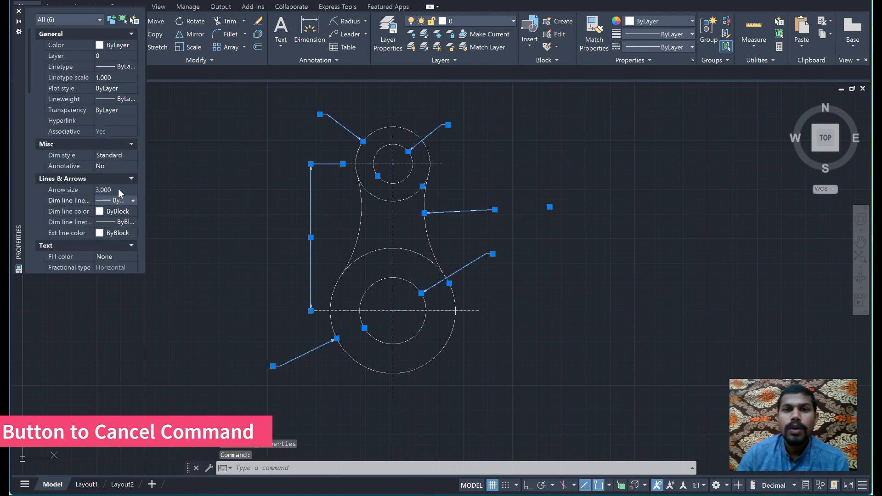
left_click(118, 189)
type("4")
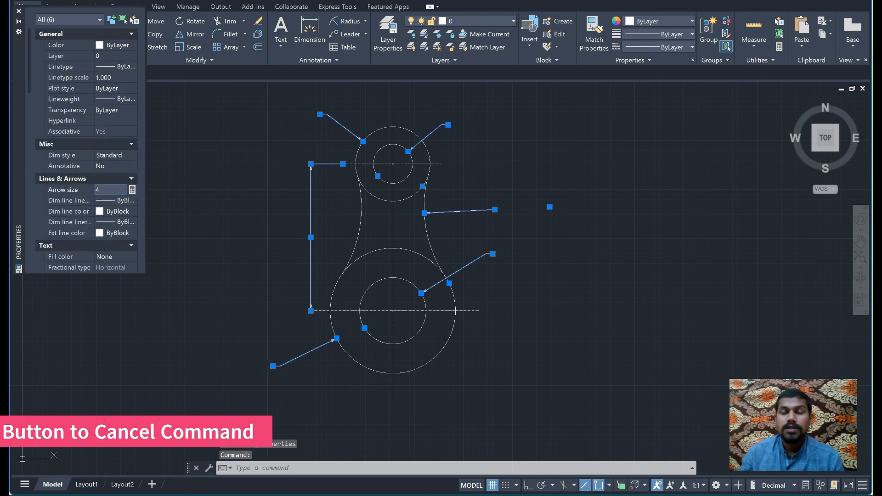
key("Return")
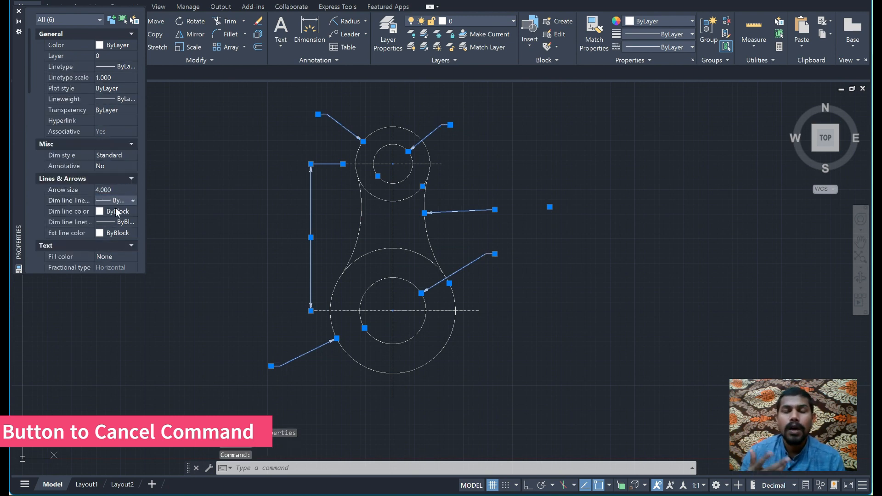
Step: Set the text height of the six dimensions, trying 5 and settling on 4, and close the properties and deselect everything
scroll(116, 211, "down", 1)
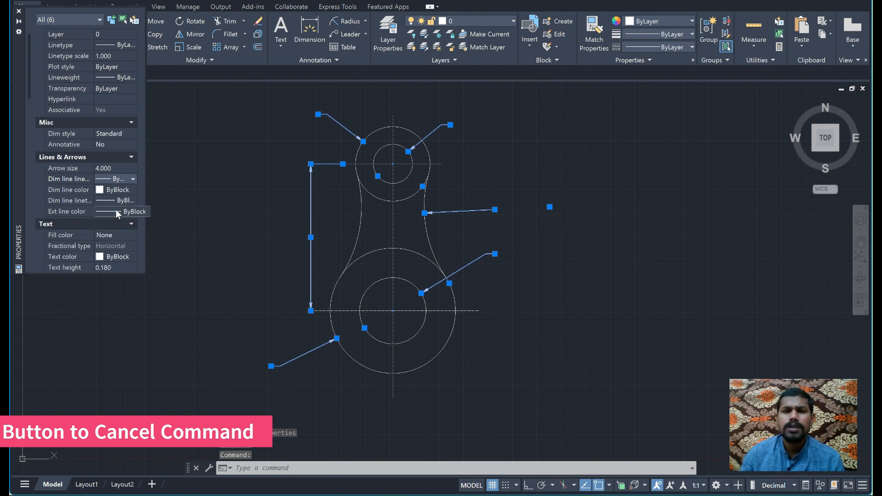
left_click(112, 265)
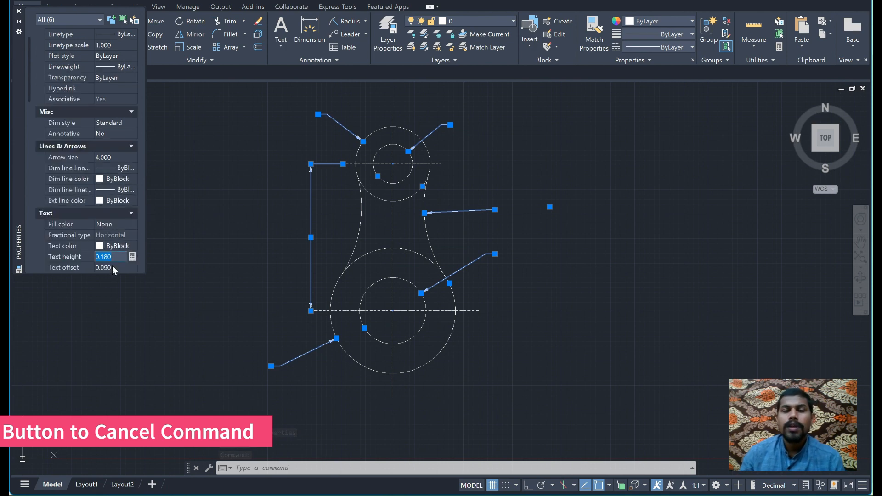
type("5")
left_click(112, 266)
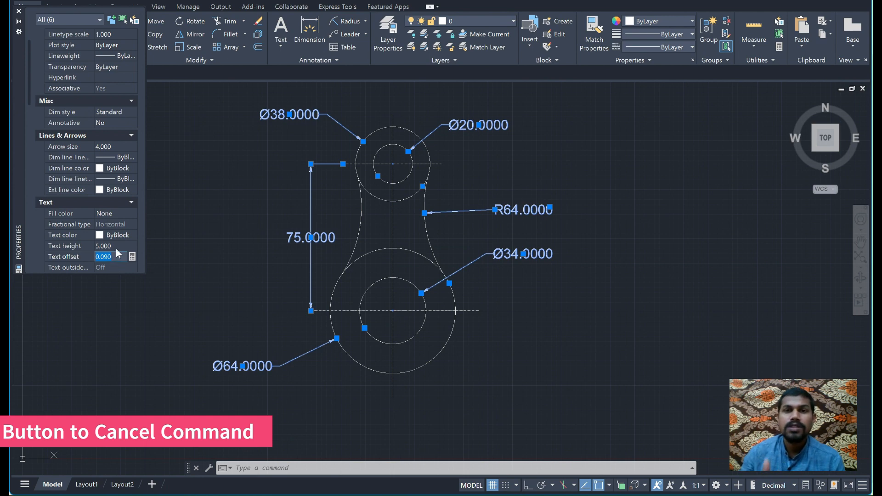
left_click(117, 247)
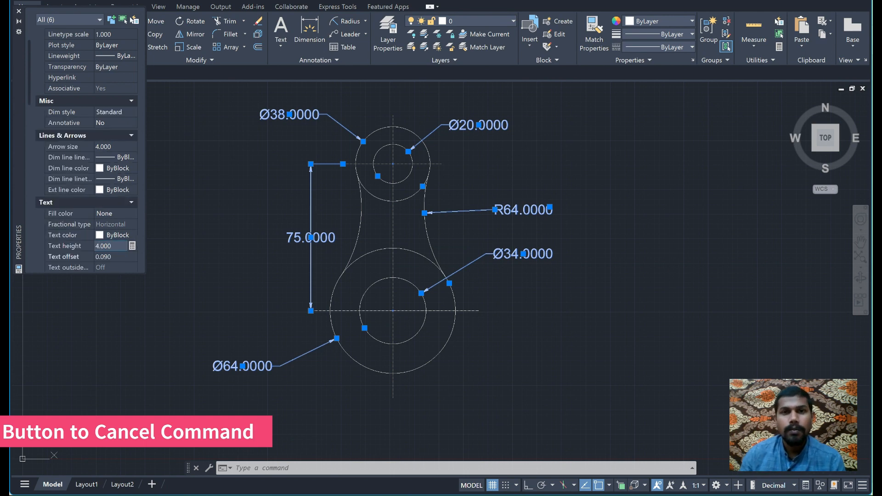
key("Return")
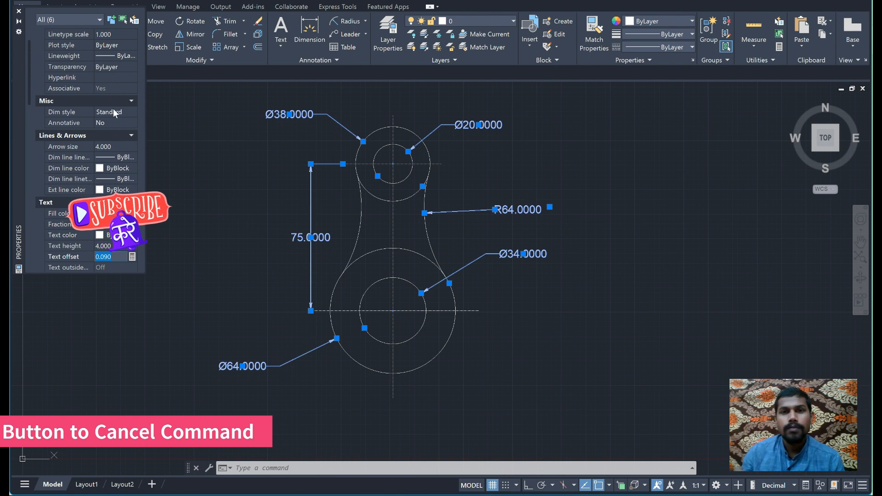
left_click(19, 10)
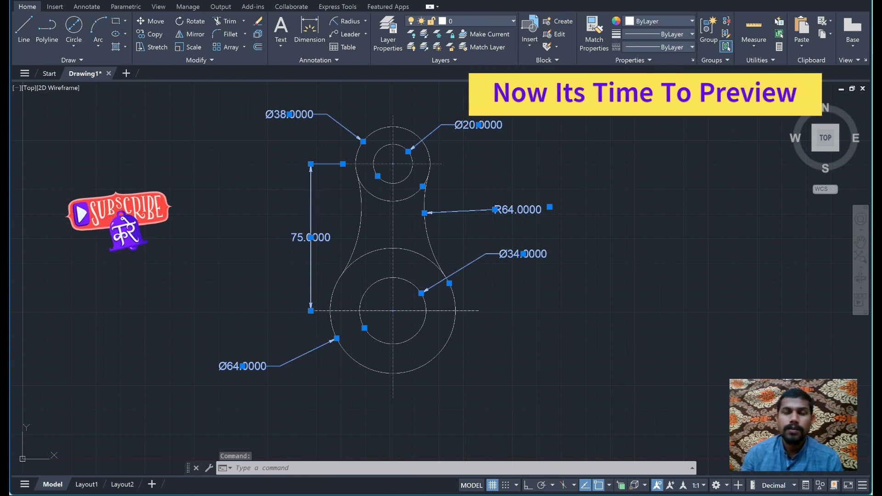
key("Escape")
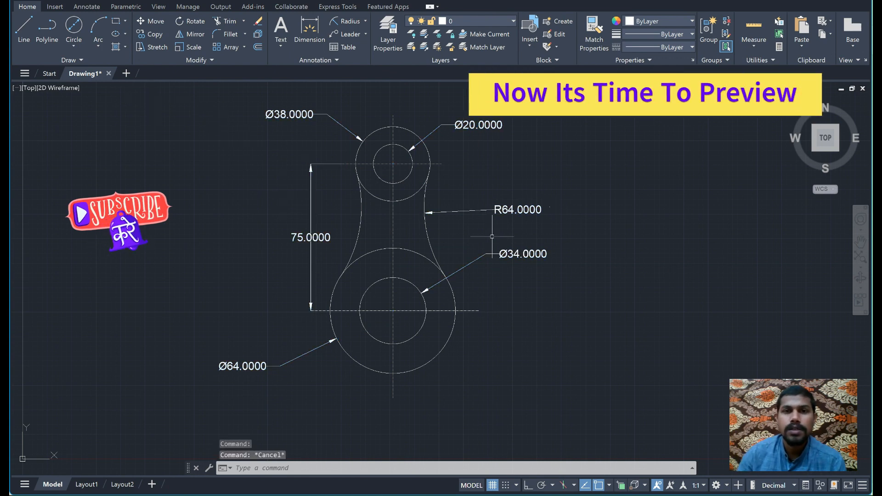